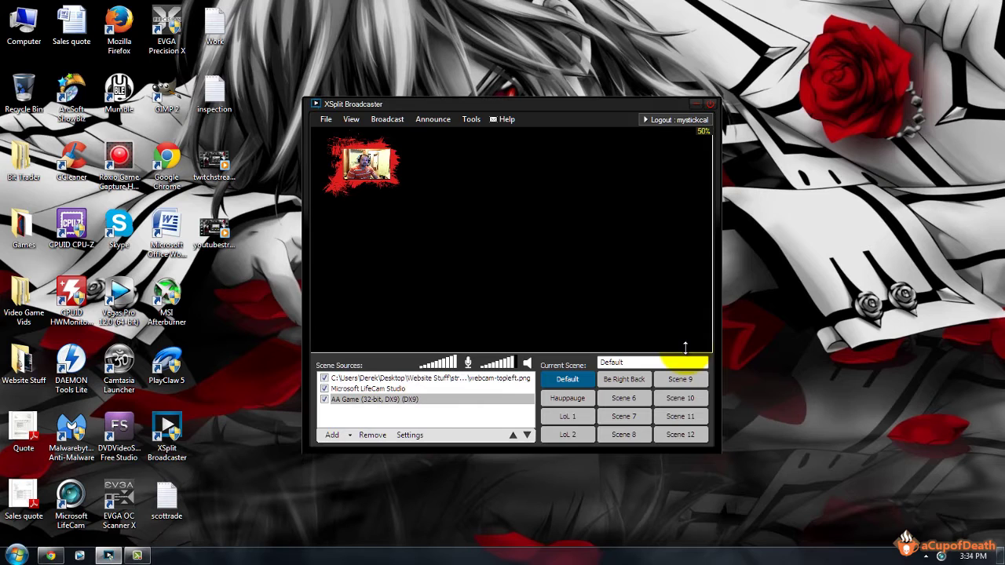
- Deselect the AA Game source and switch to the Halo4YouSite YouTube channel page in Chrome
left_click(442, 412)
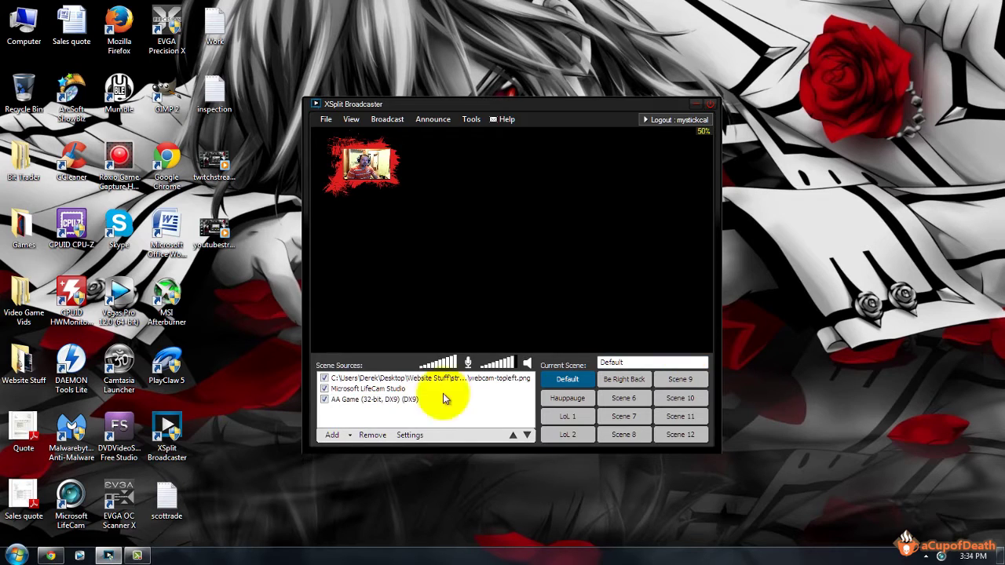
left_click(50, 556)
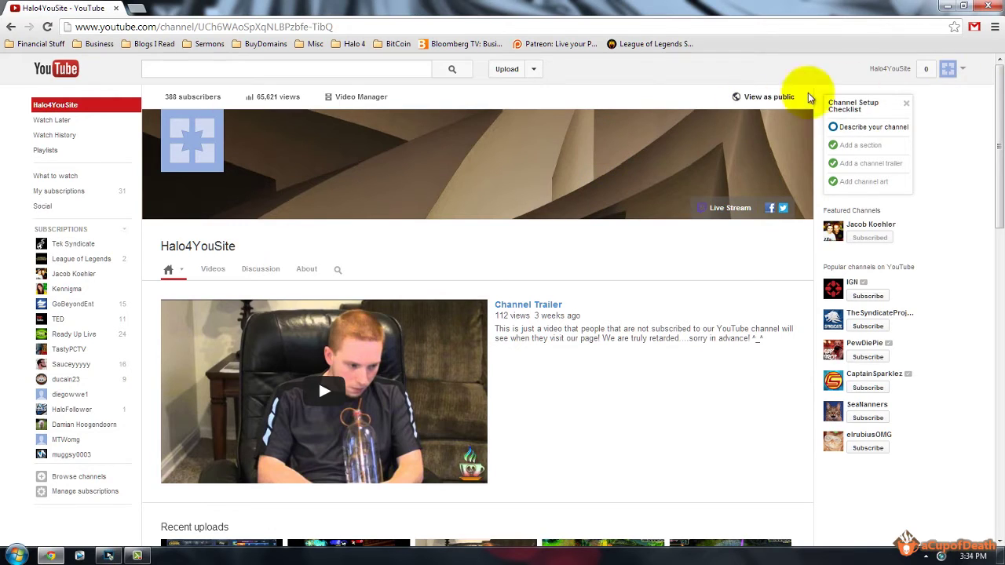
- Go to Video Manager's Live Events page and begin scheduling a new event
left_click(958, 70)
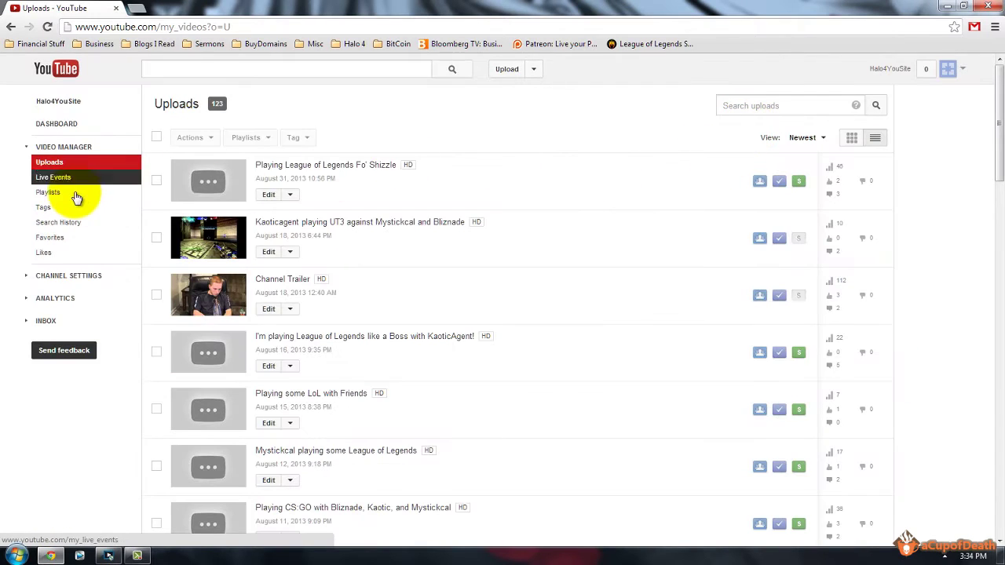
left_click(61, 184)
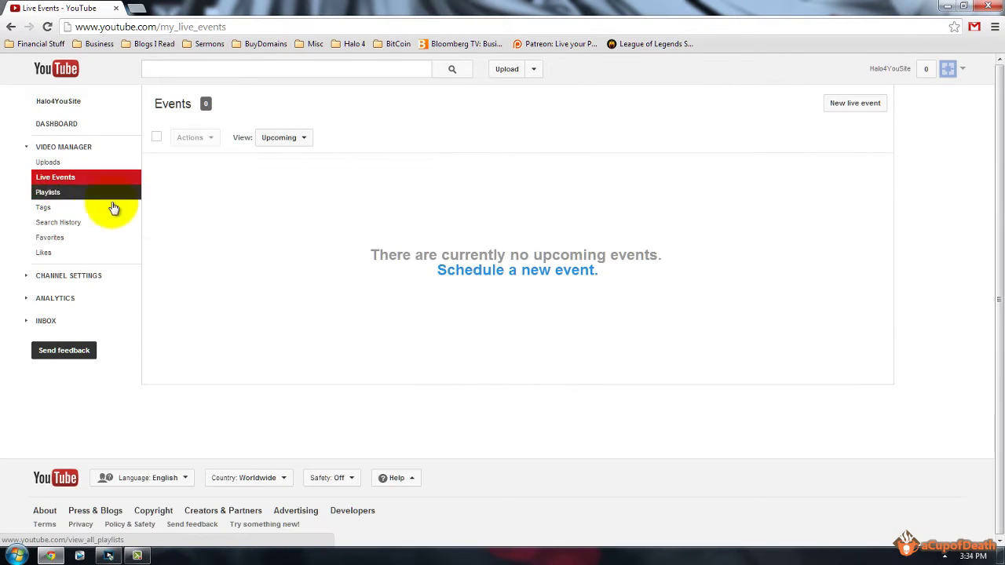
left_click(563, 269)
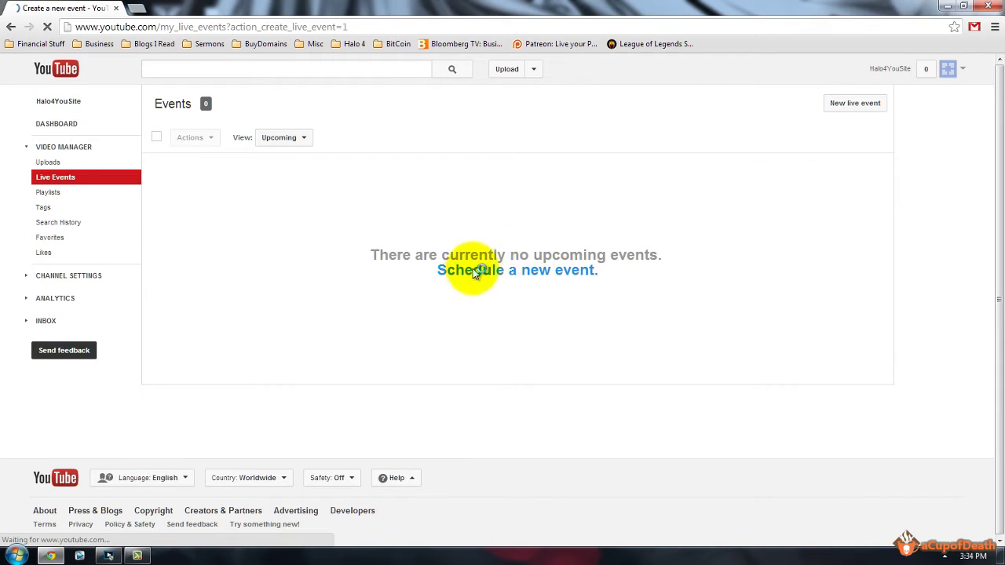
- Make the new event Private and title it 'Livestreaming with me'
scroll(62, 230, "down", 1)
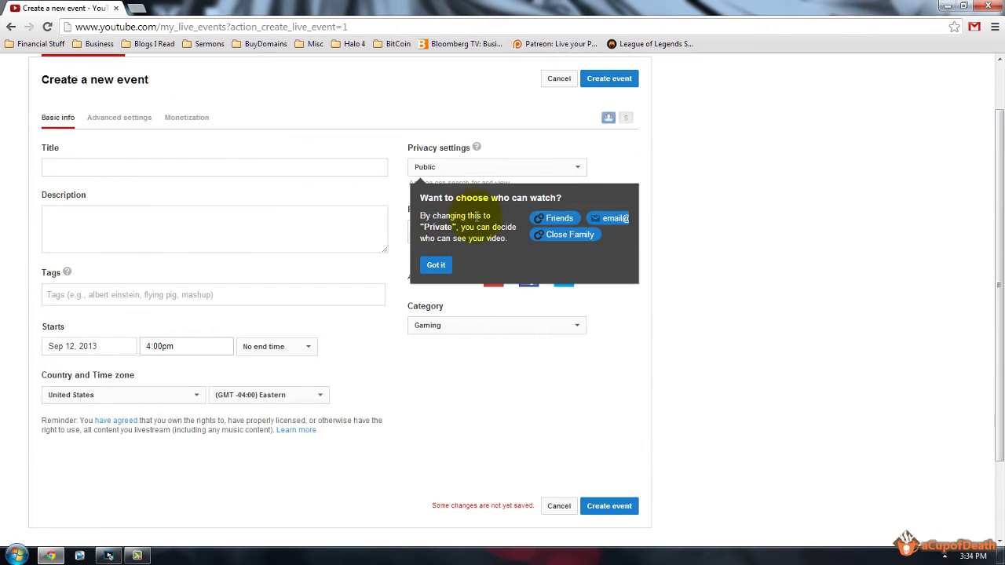
left_click(441, 263)
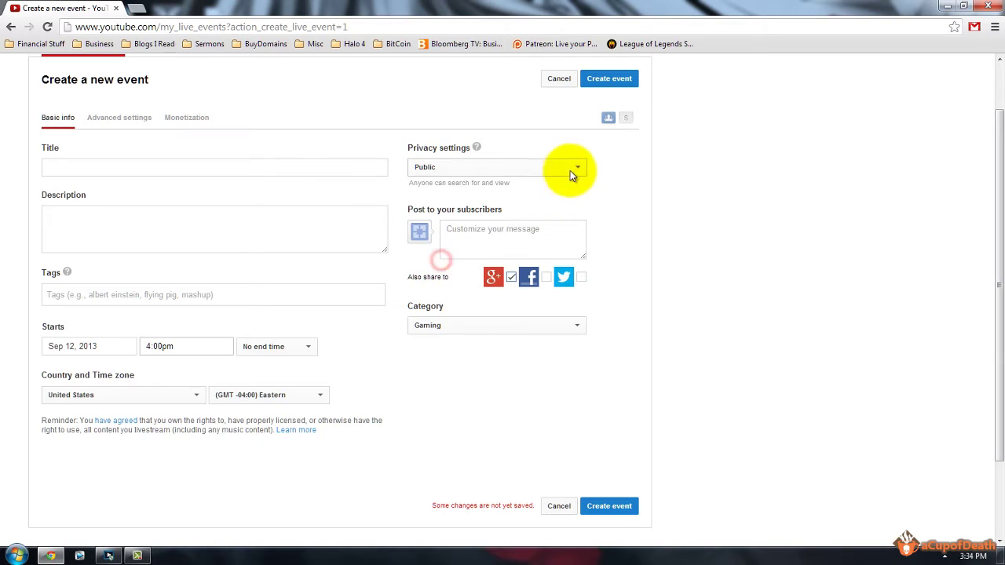
left_click(572, 168)
left_click(436, 202)
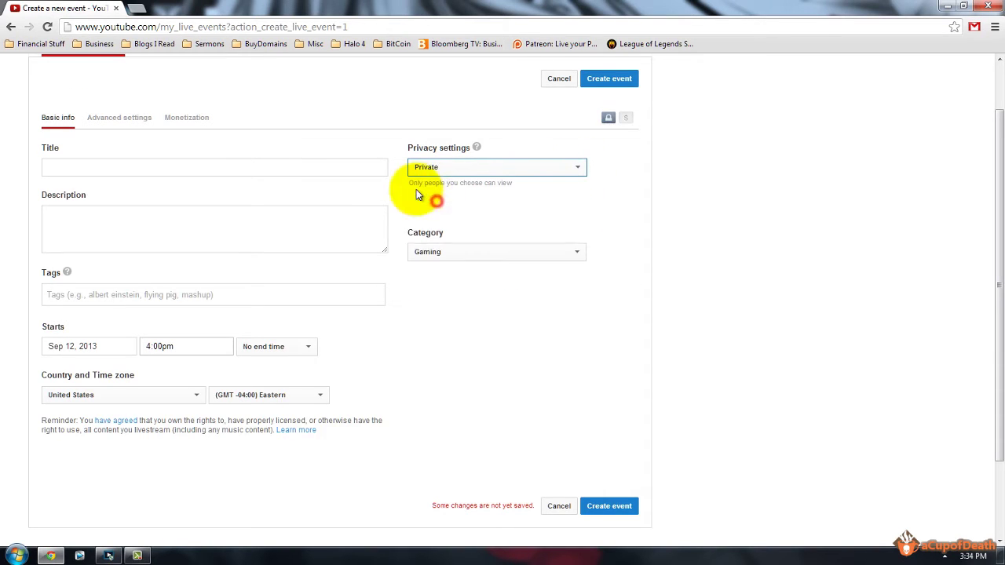
left_click(358, 172)
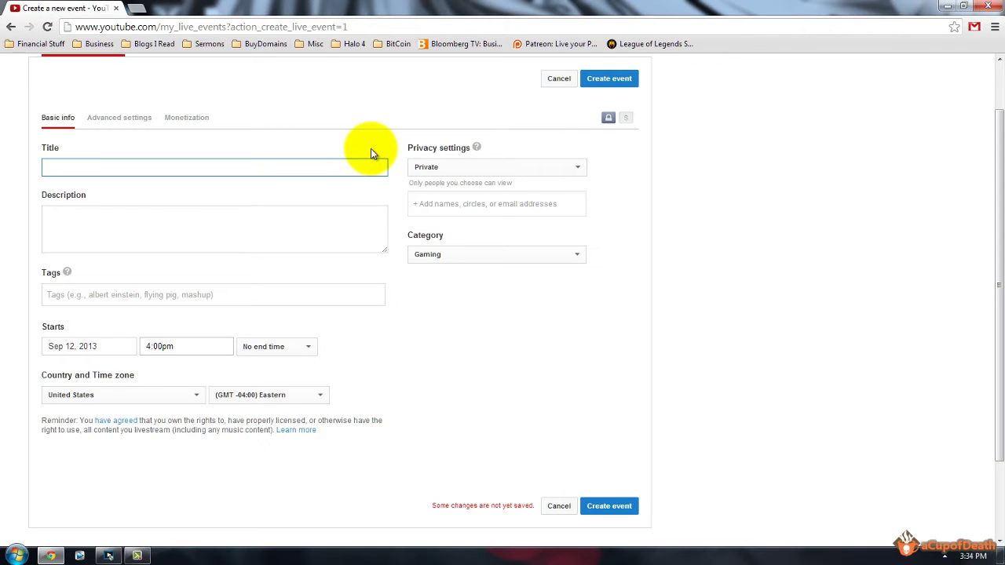
type("Livestreaming with me")
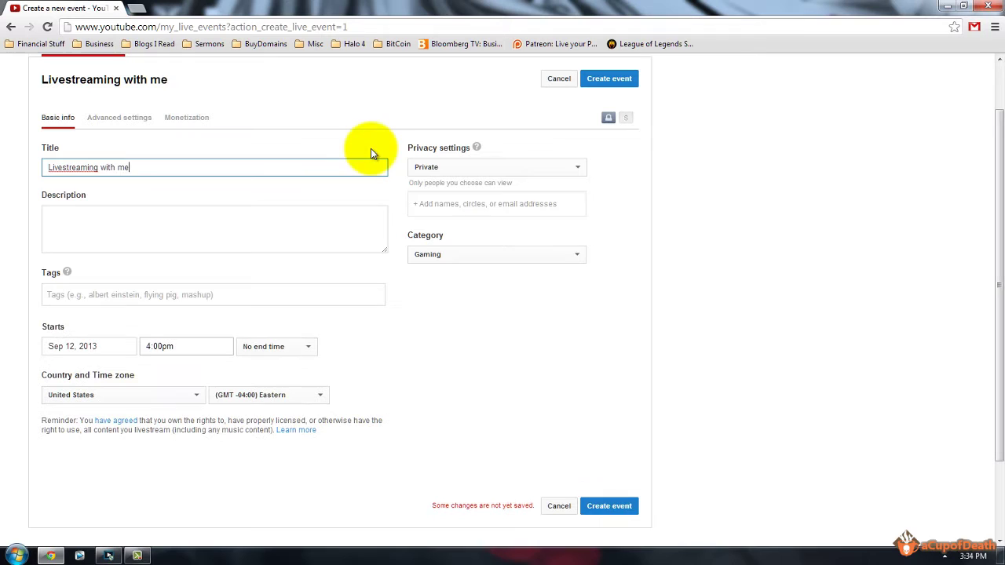
- Add the description 'blah blah blah' and tag 'sup', leaving No end time
left_click(208, 232)
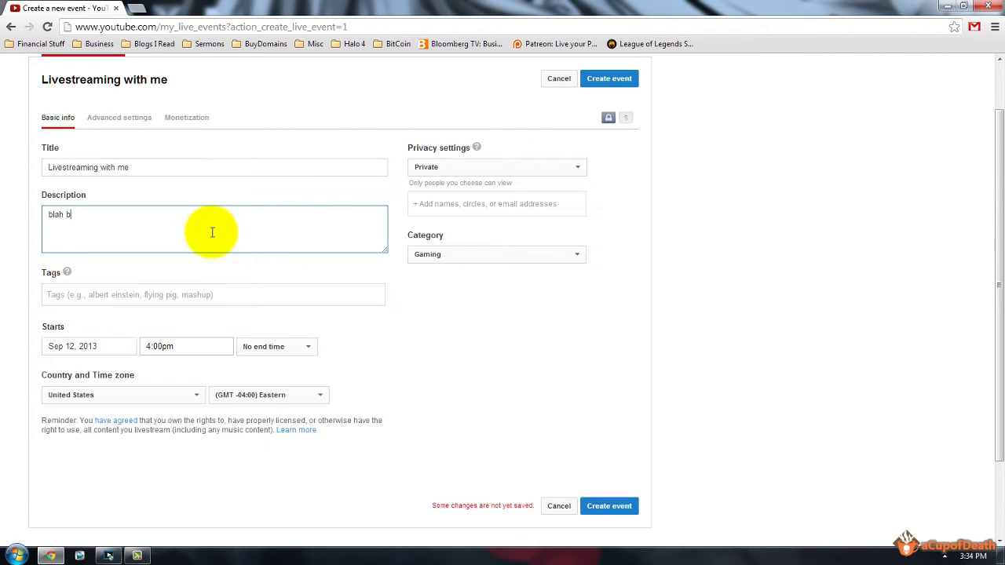
left_click(160, 295)
type("sup")
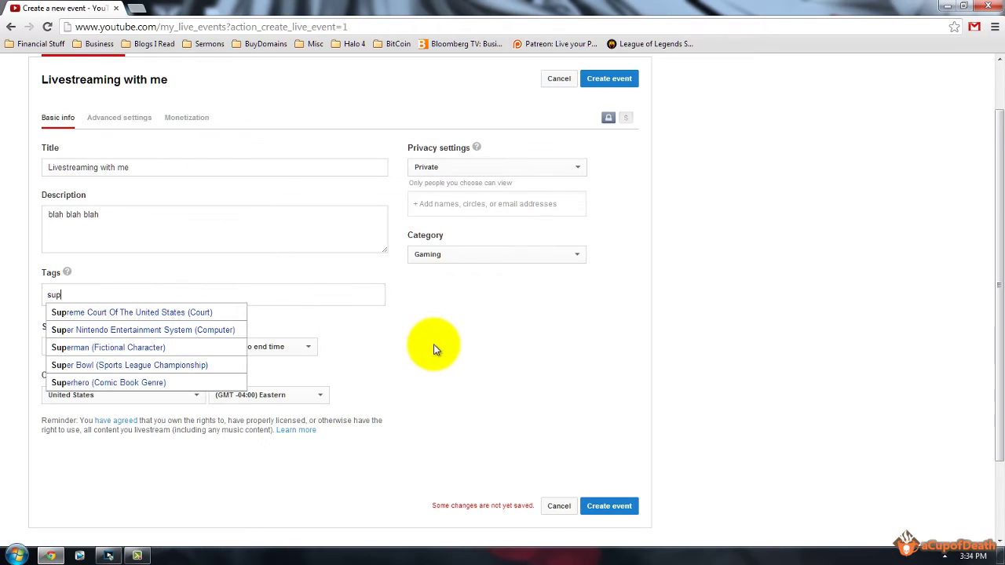
left_click(383, 344)
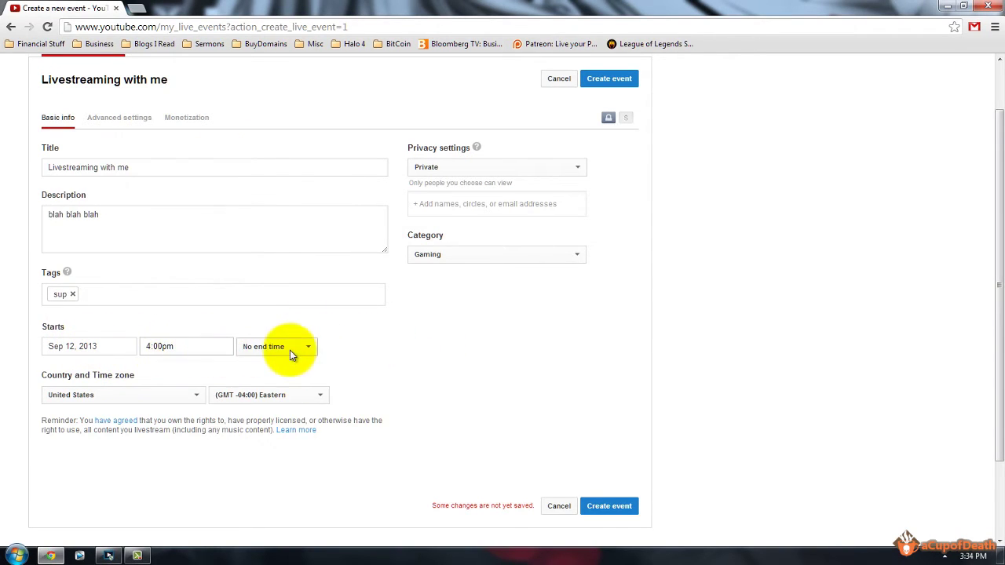
left_click(311, 350)
left_click(312, 351)
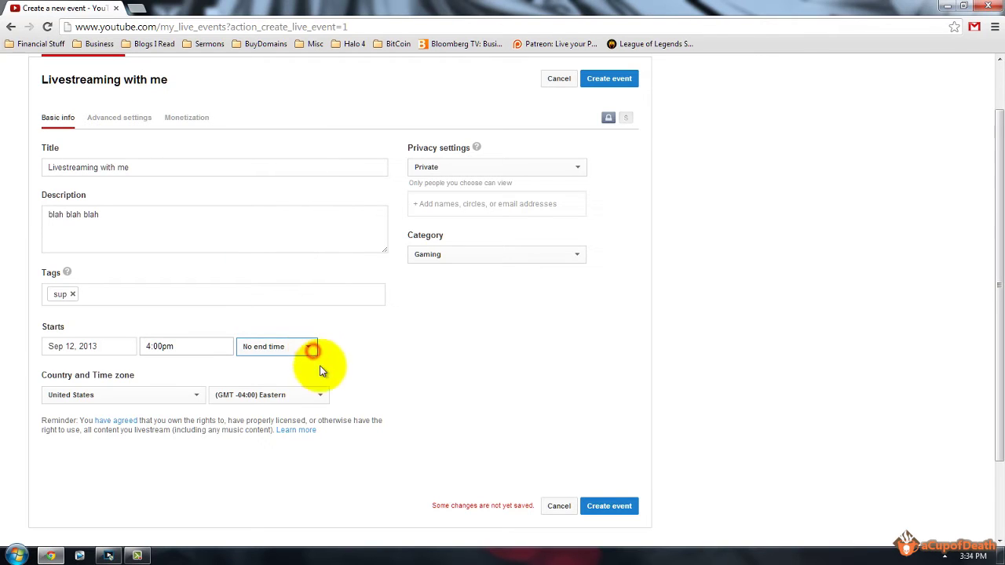
left_click(357, 368)
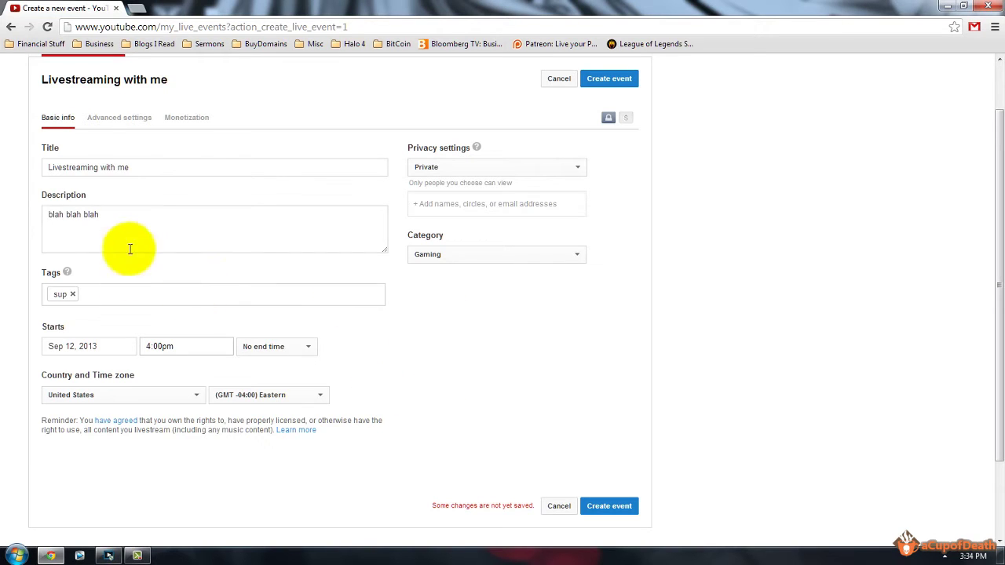
- Review the Advanced settings and Monetization tabs, then create the 'Livestreaming with me' event
left_click(122, 120)
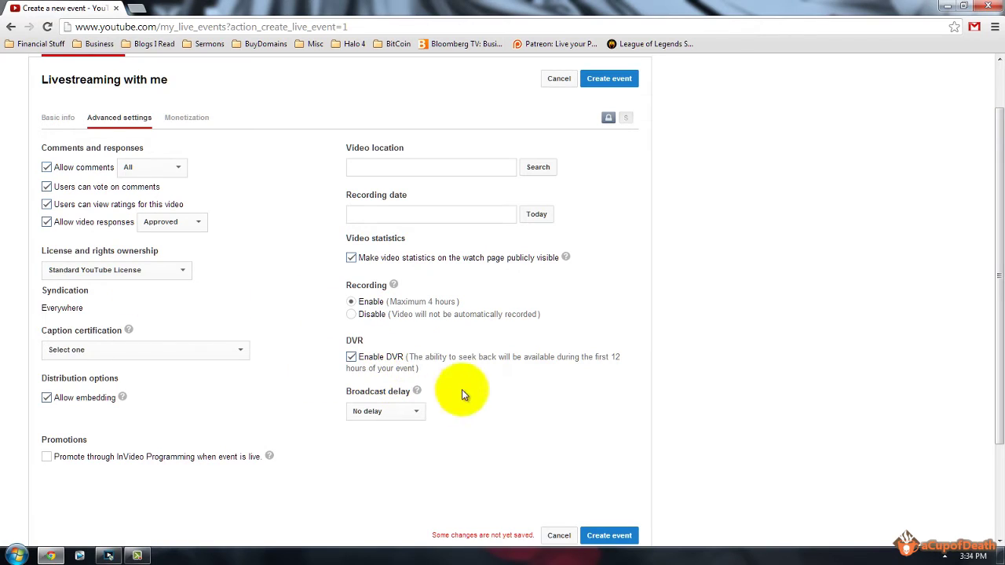
left_click(175, 123)
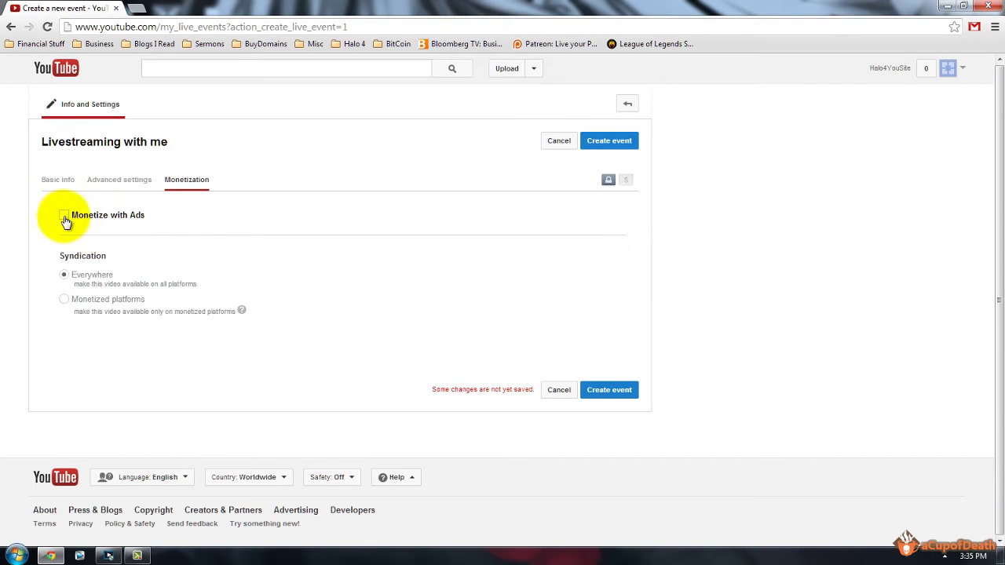
left_click(58, 180)
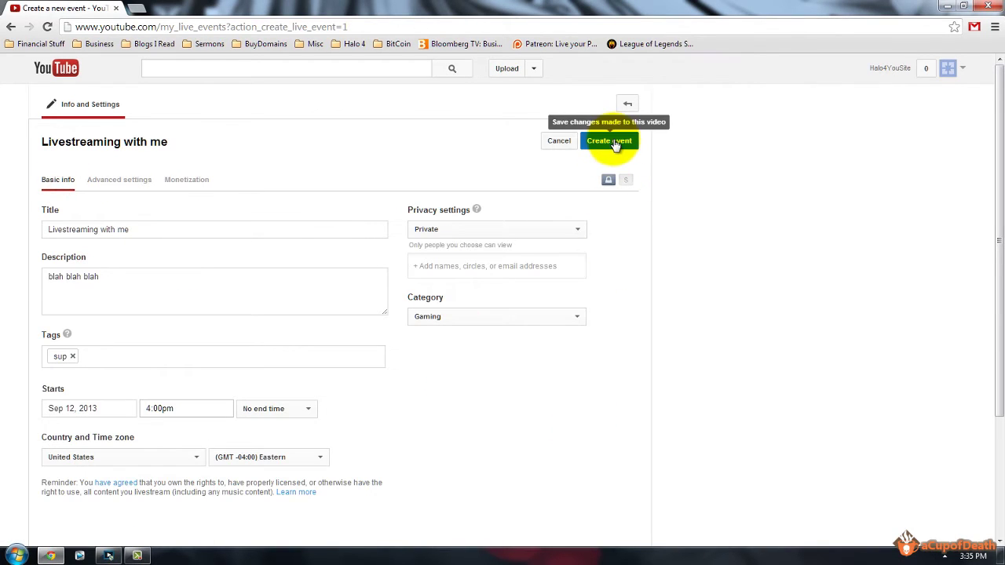
left_click(612, 142)
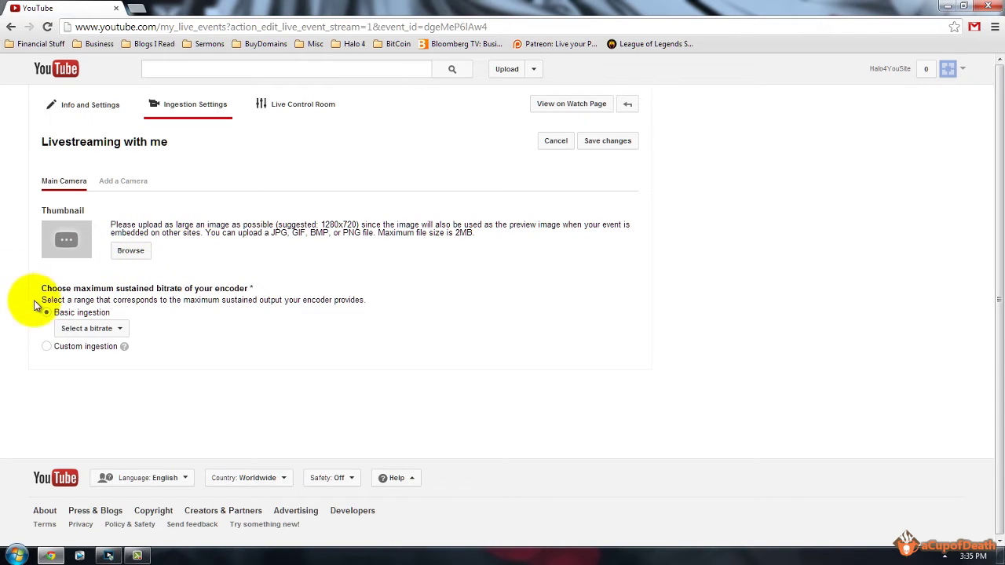
- Set the basic ingestion bitrate to 1500Kbps - 4000Kbps (720p)
left_click(118, 330)
left_click(119, 349)
left_click(117, 328)
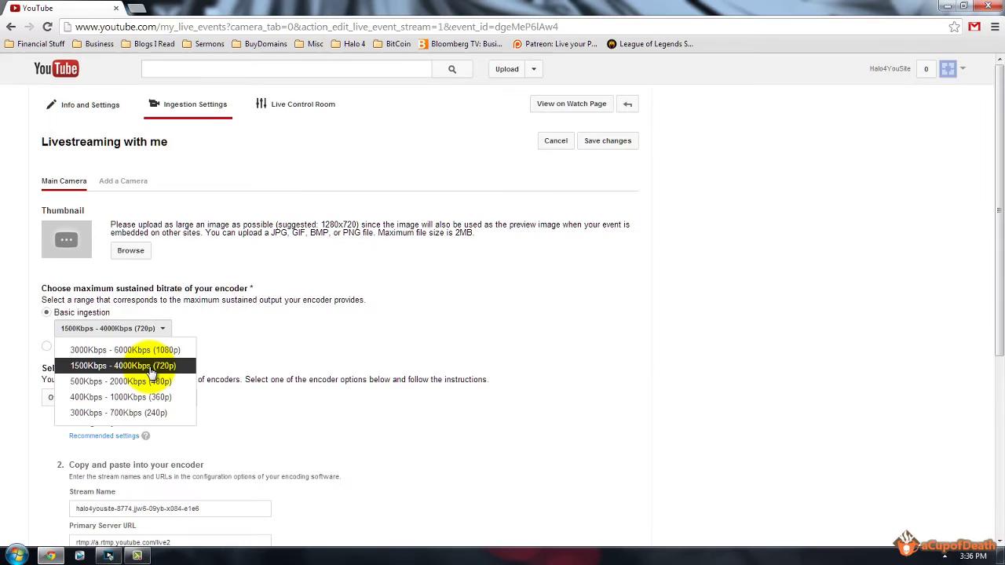
left_click(148, 366)
scroll(157, 220, "down", 2)
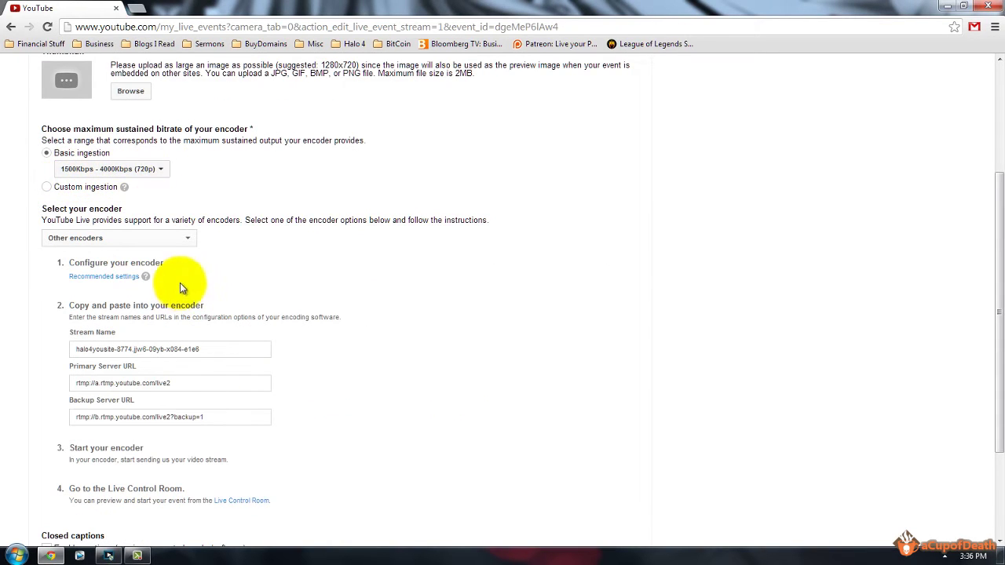
left_click(155, 169)
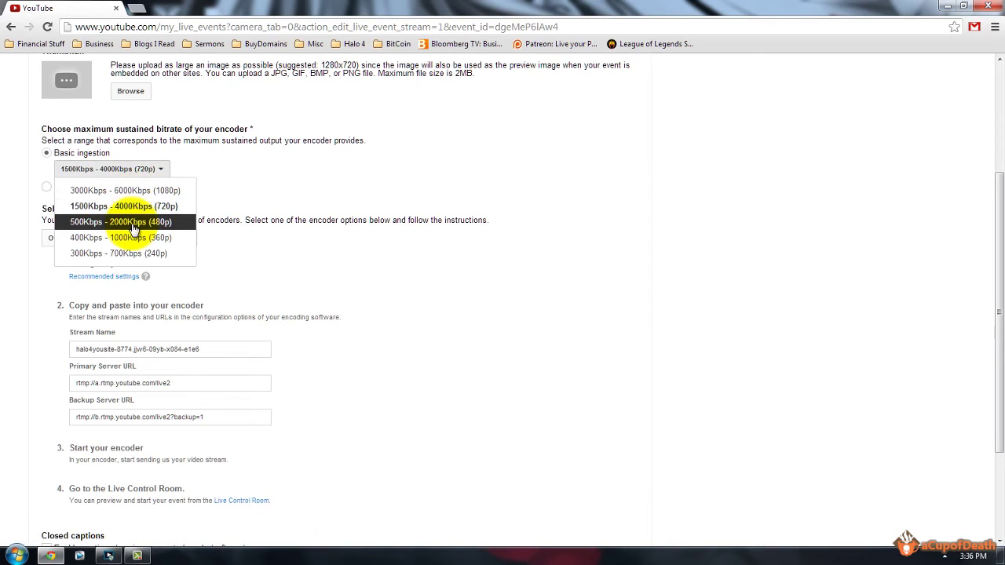
left_click(160, 173)
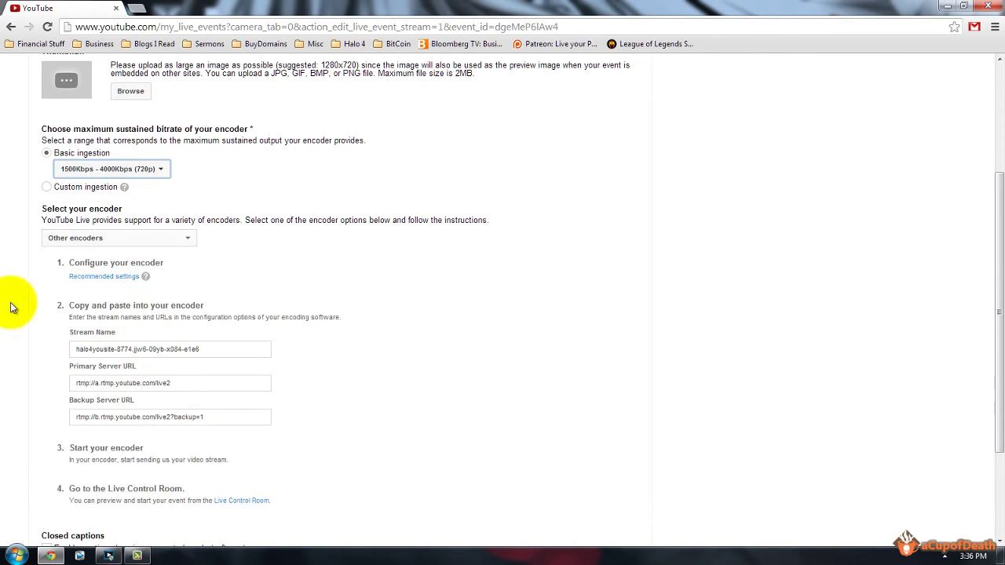
- Choose Other encoders as the encoder type to reveal the stream name and server URLs
left_click(89, 239)
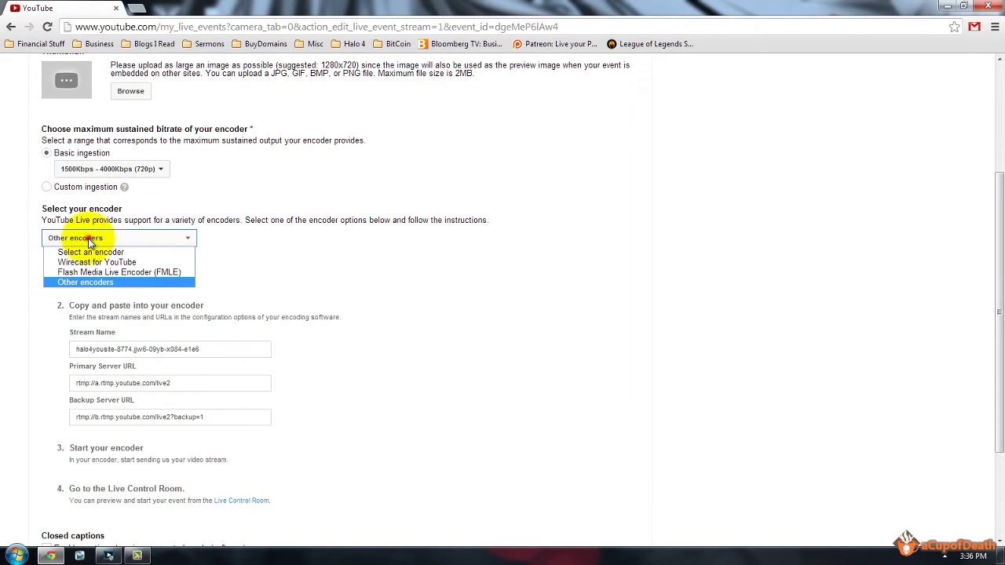
left_click(101, 287)
scroll(47, 306, "down", 3)
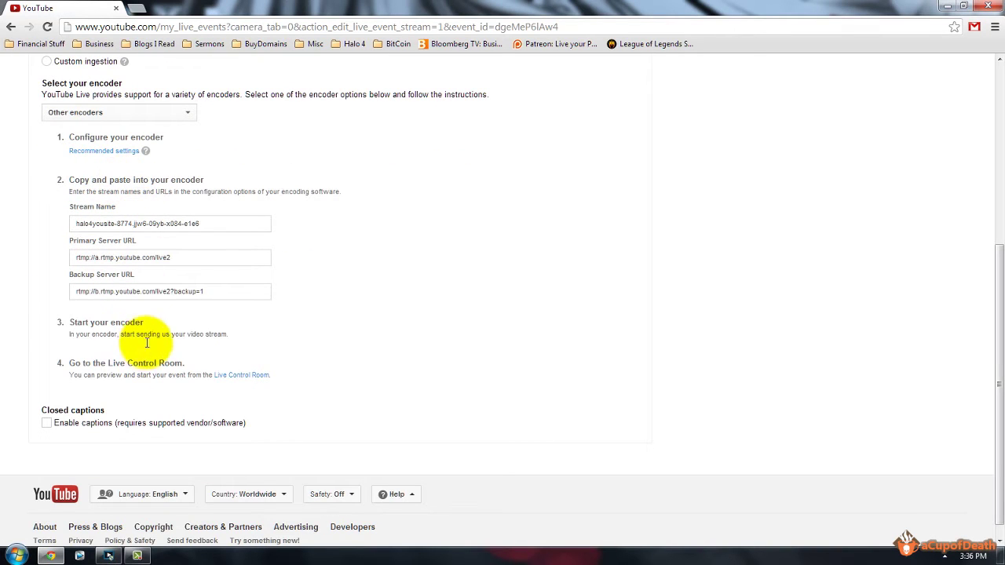
- In XSplit, open the Broadcast Plugin Store from the Broadcast menu
left_click(108, 557)
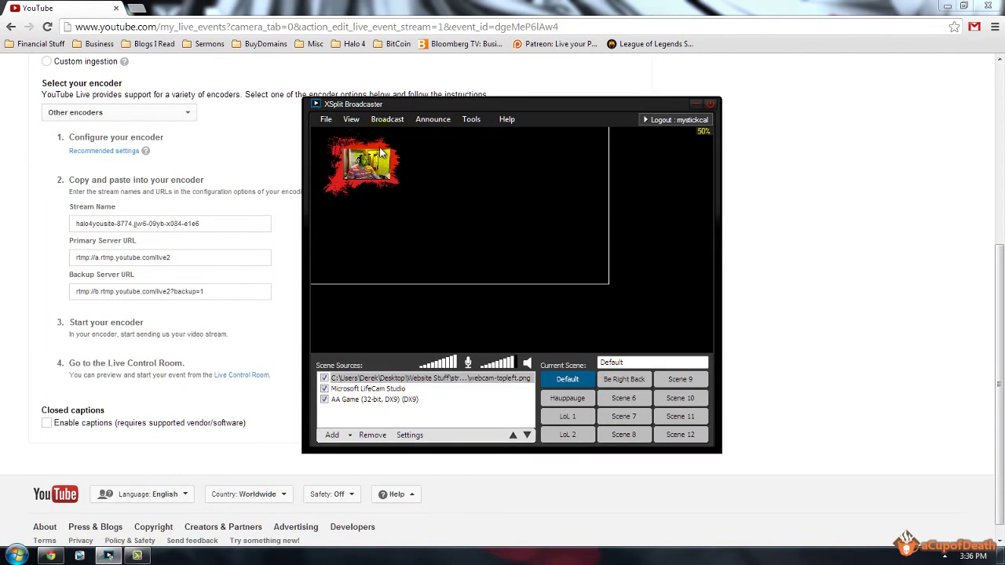
left_click(384, 120)
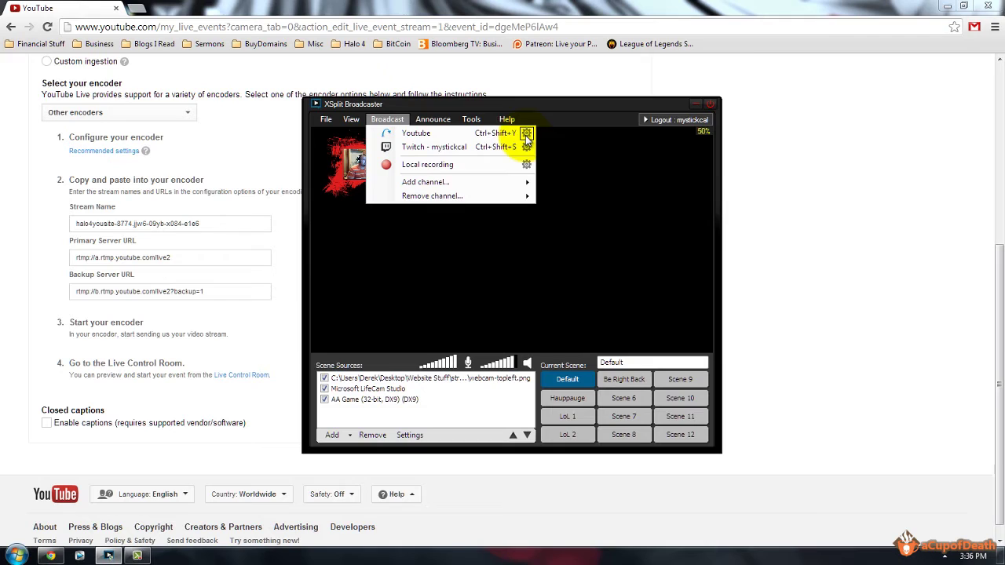
mouse_move(448, 185)
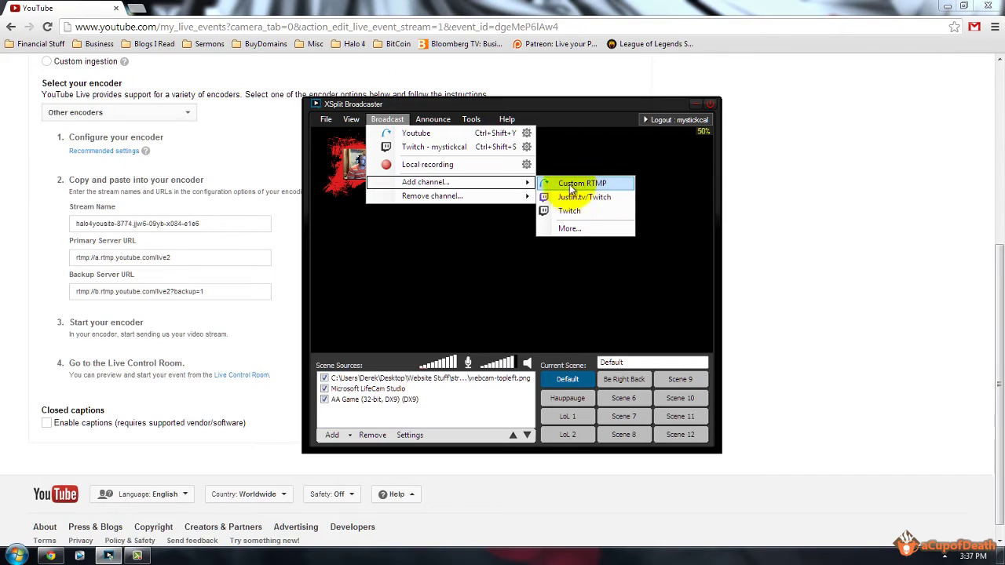
left_click(567, 229)
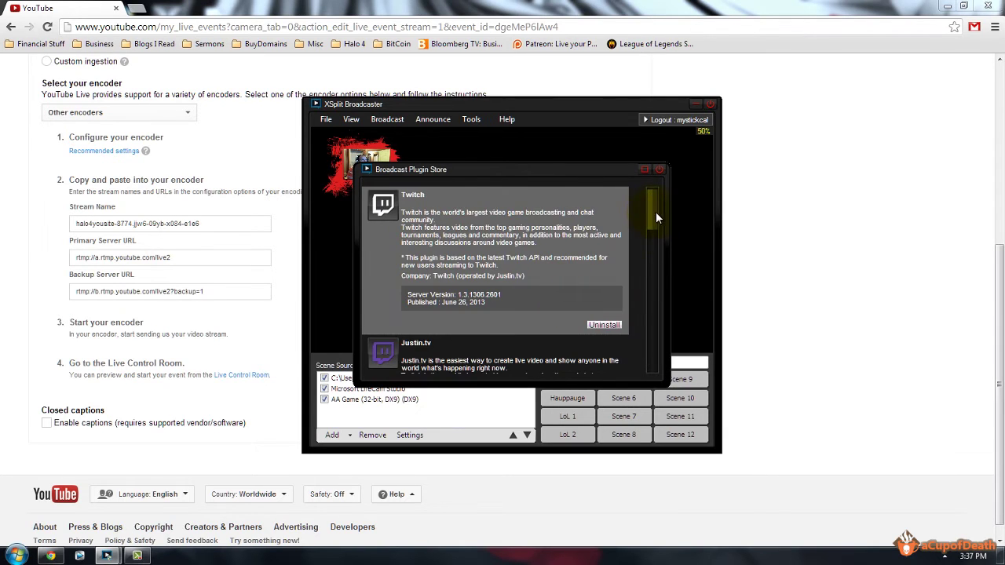
- Confirm Custom RTMP is installed, close the store and reopen the broadcast channel list
left_click_drag(656, 211, 666, 380)
left_click(495, 361)
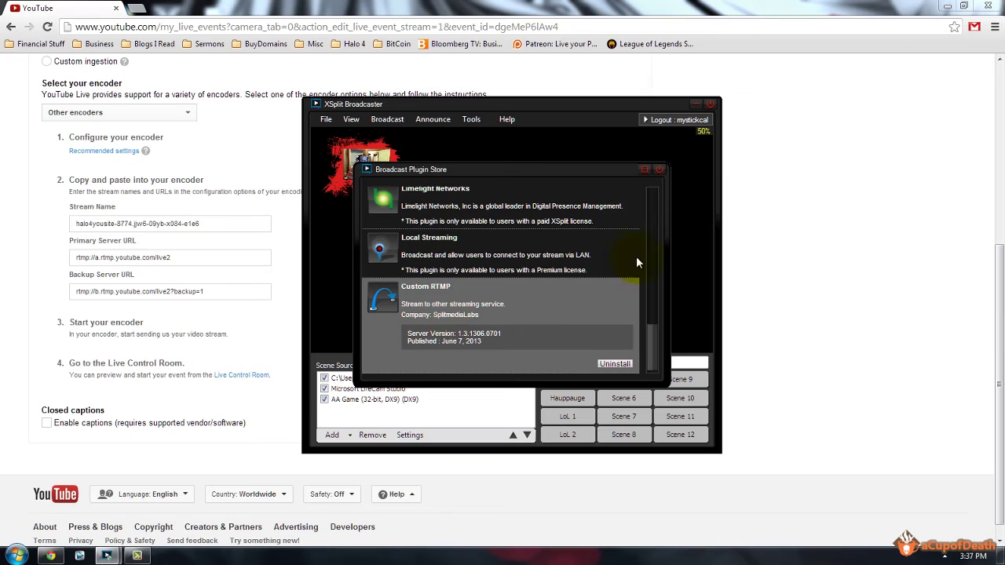
left_click(659, 171)
left_click(388, 119)
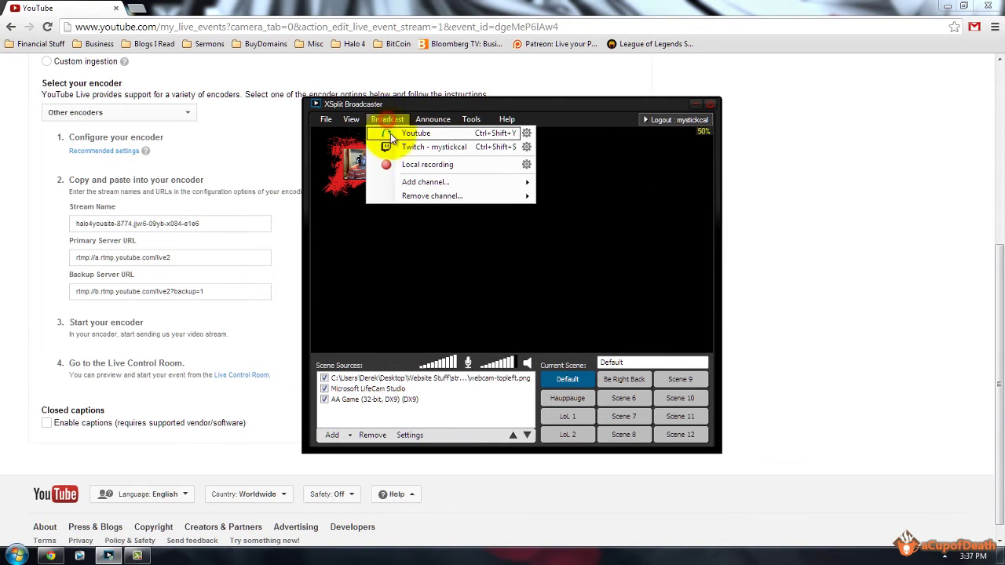
- Compare the Youtube channel's RTMP URL rtmp://a.rtmp.youtube.com/live2 and stream name against YouTube, then cancel
left_click(527, 134)
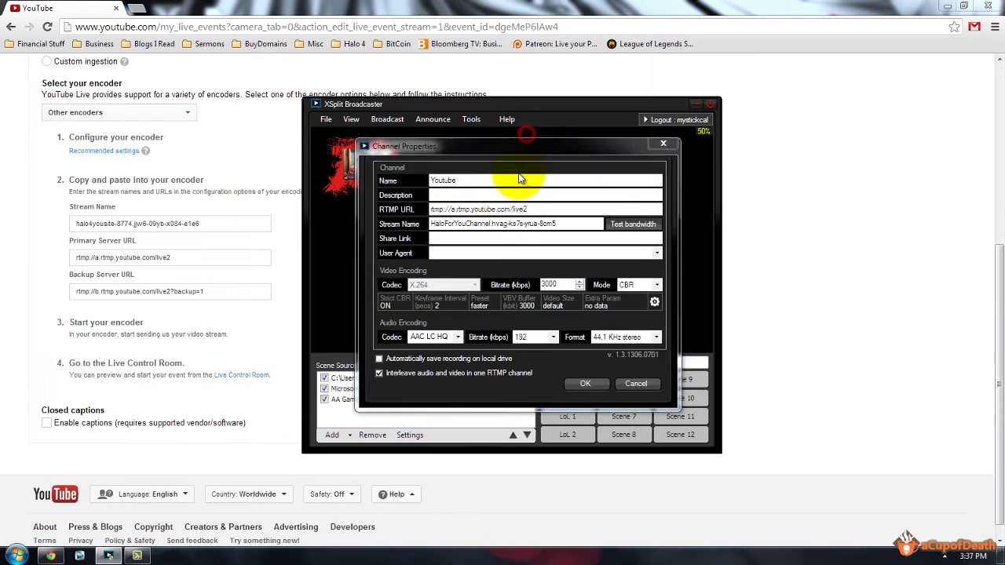
double_click(452, 180)
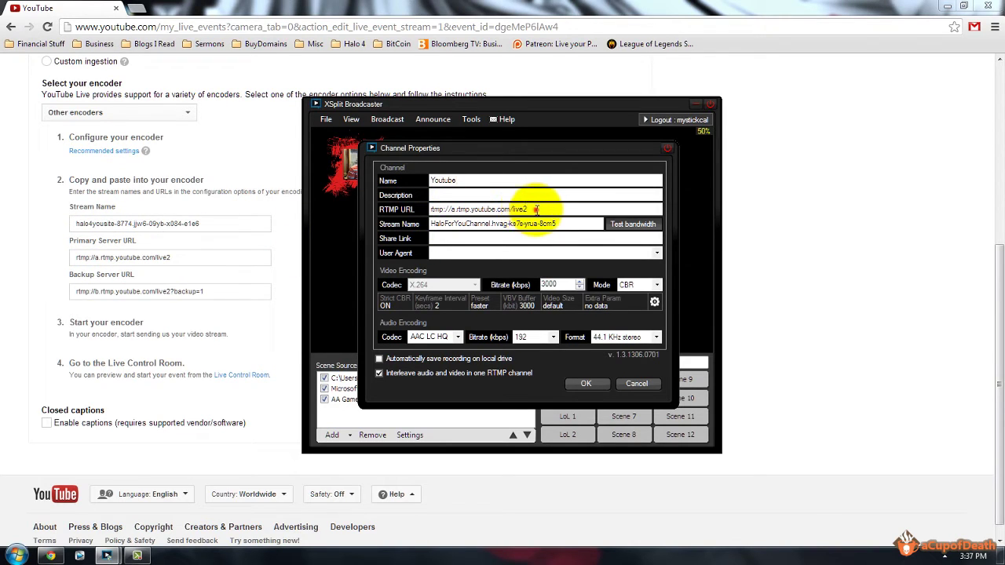
left_click_drag(537, 210, 420, 215)
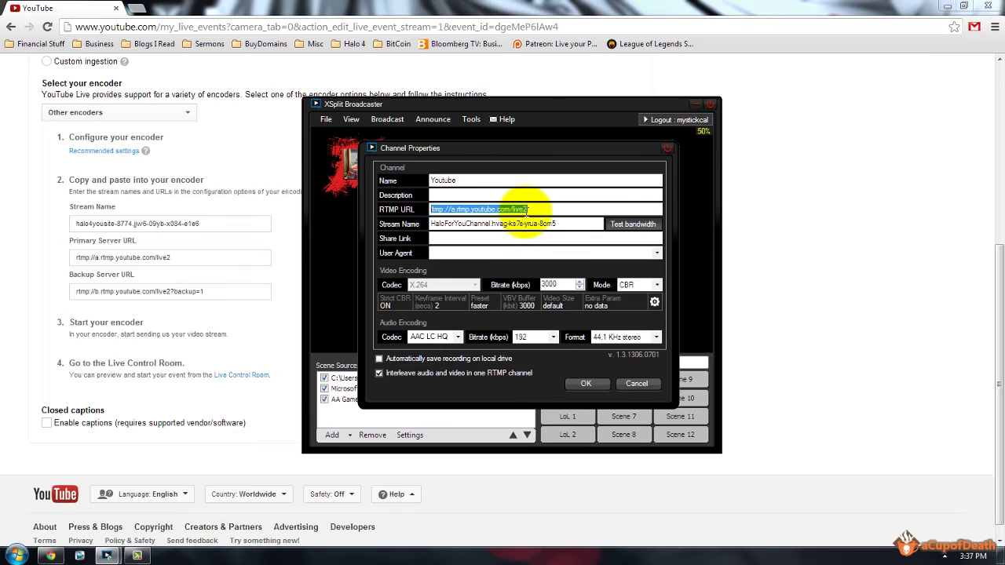
left_click(533, 212)
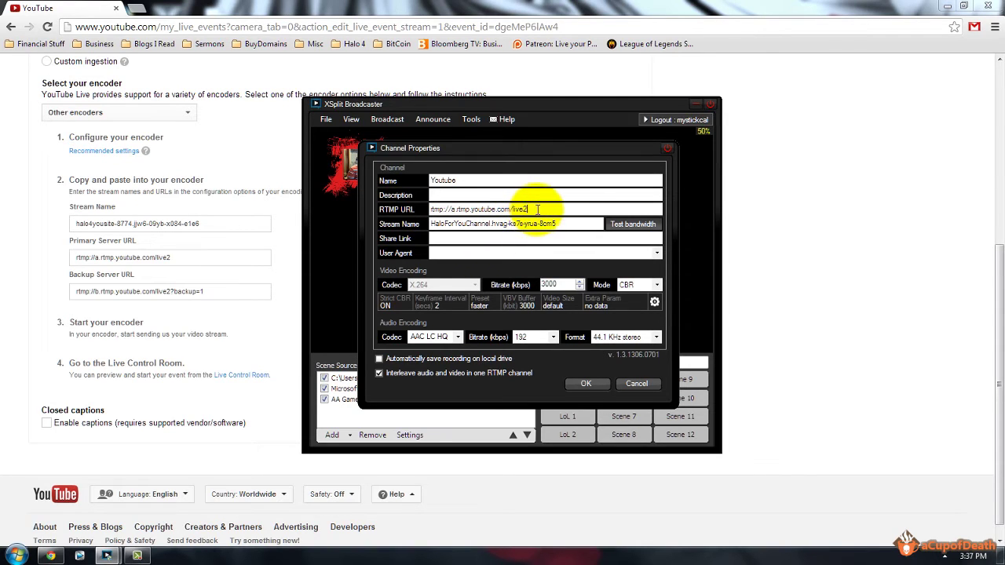
double_click(537, 210)
left_click(538, 207)
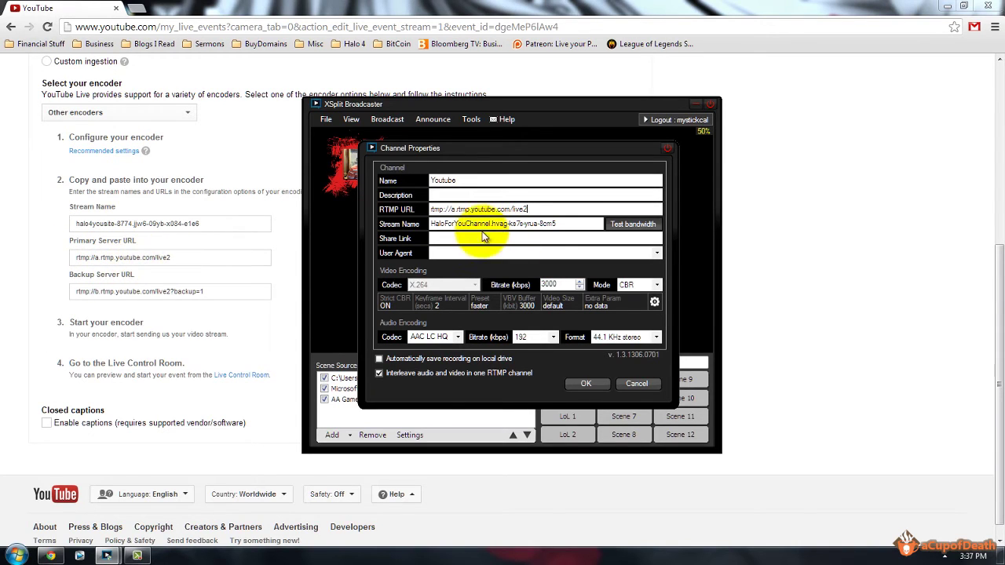
left_click_drag(431, 224, 577, 225)
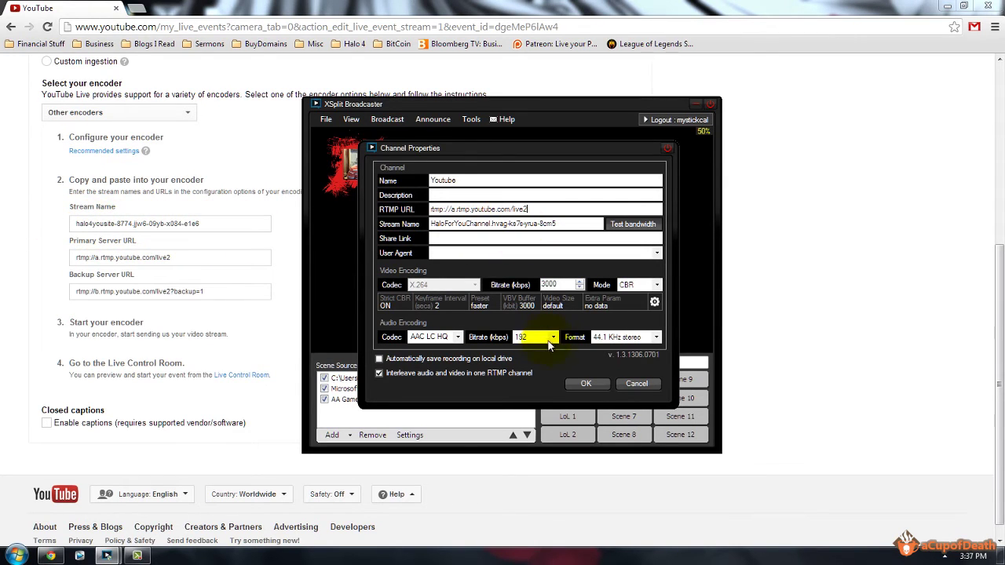
left_click(621, 385)
- Reopen the Youtube channel properties and keep the video rate control mode at CBR
left_click(387, 118)
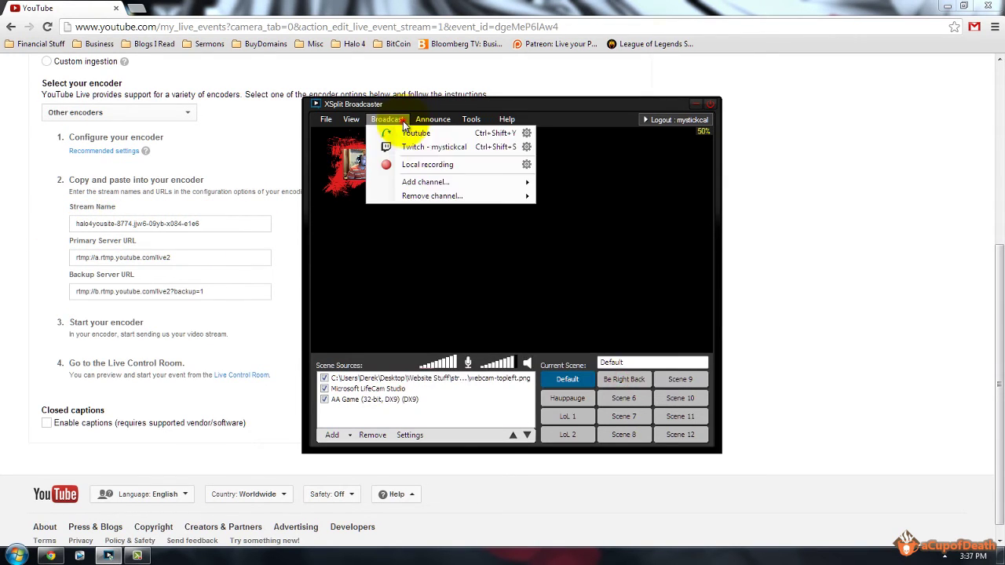
left_click(526, 135)
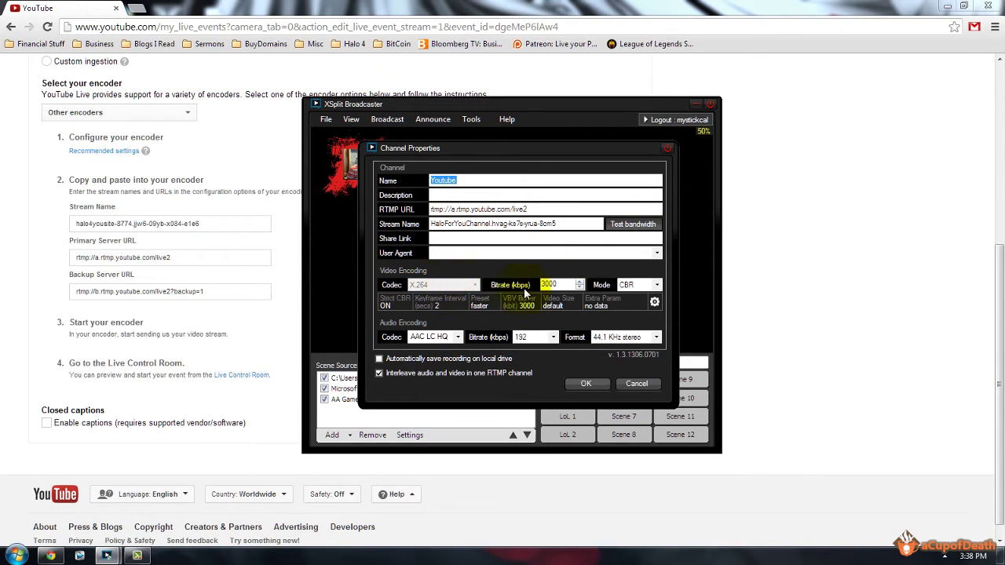
left_click(655, 286)
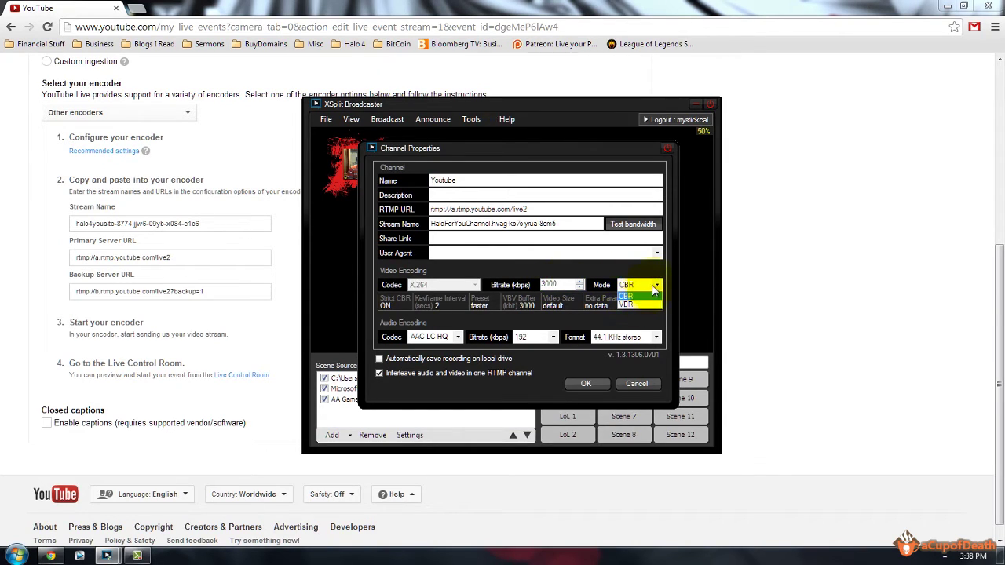
left_click(656, 287)
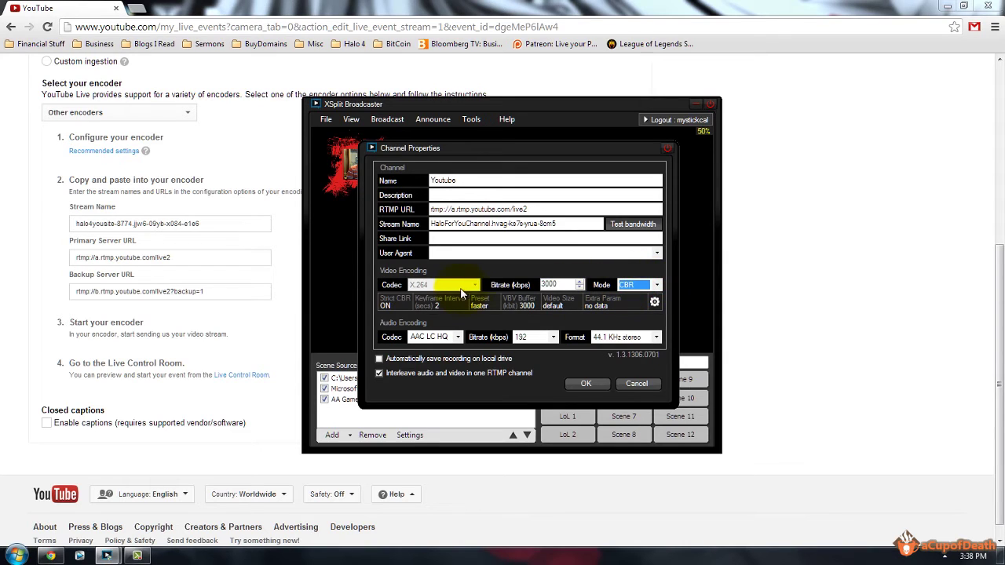
left_click(655, 303)
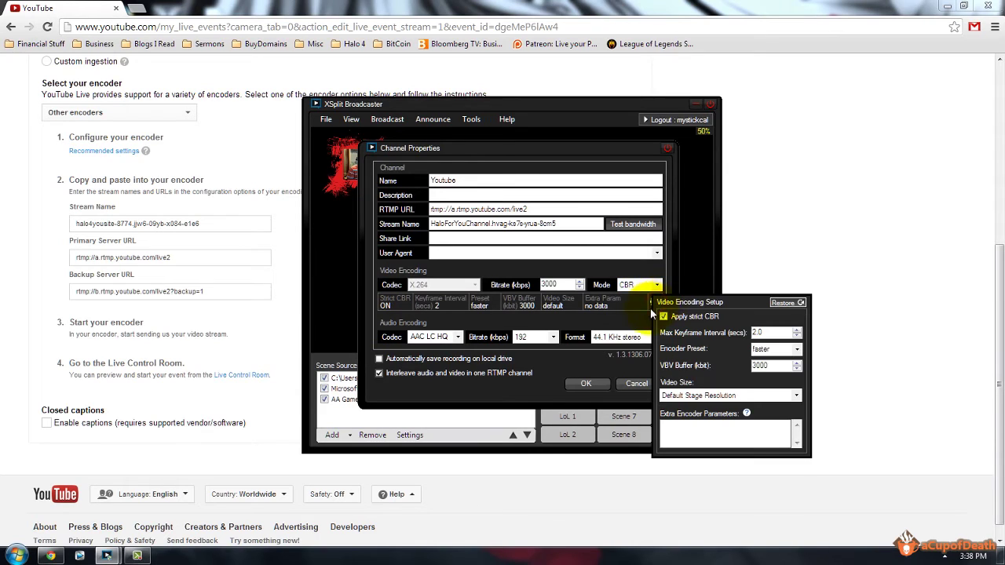
left_click(793, 350)
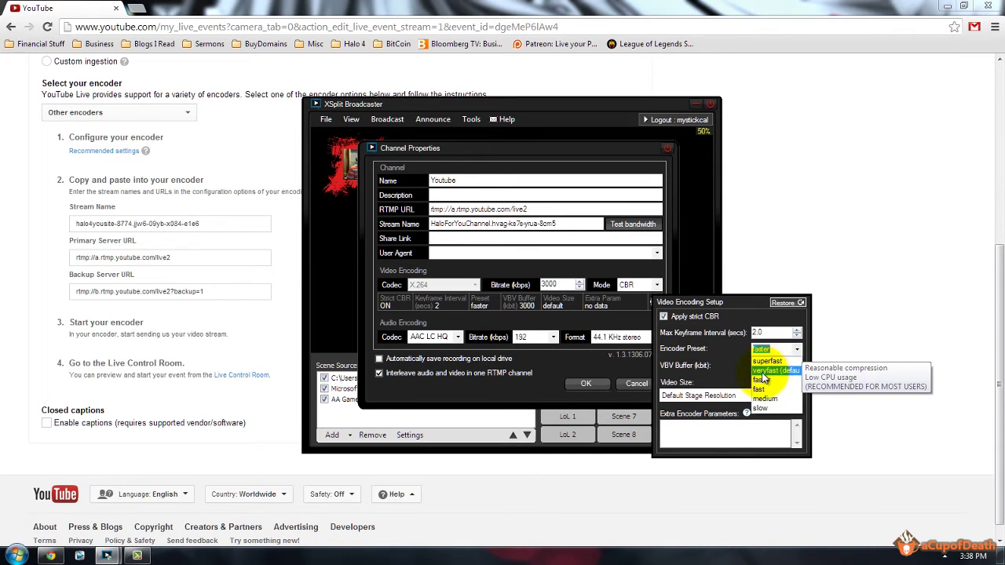
left_click(762, 380)
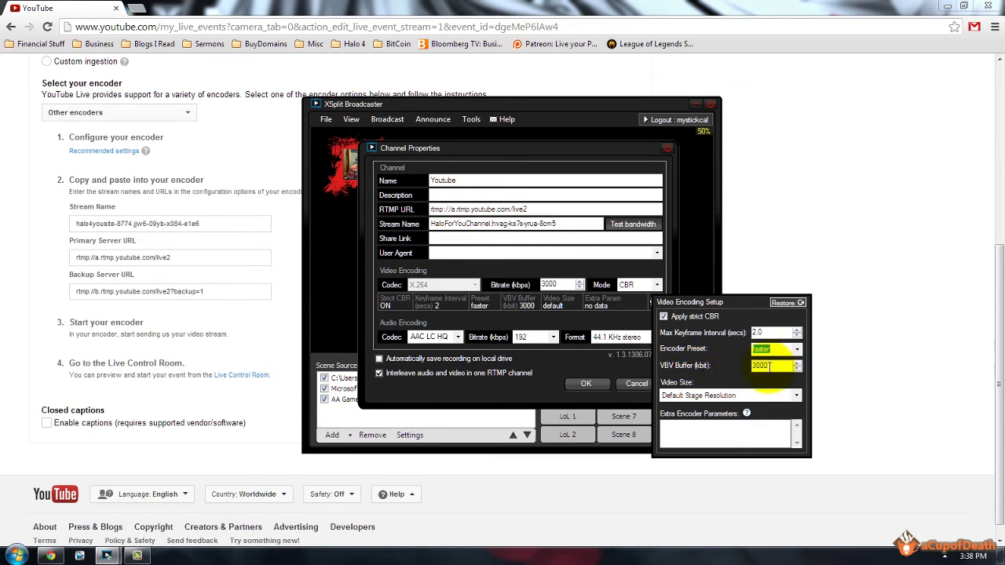
left_click(632, 285)
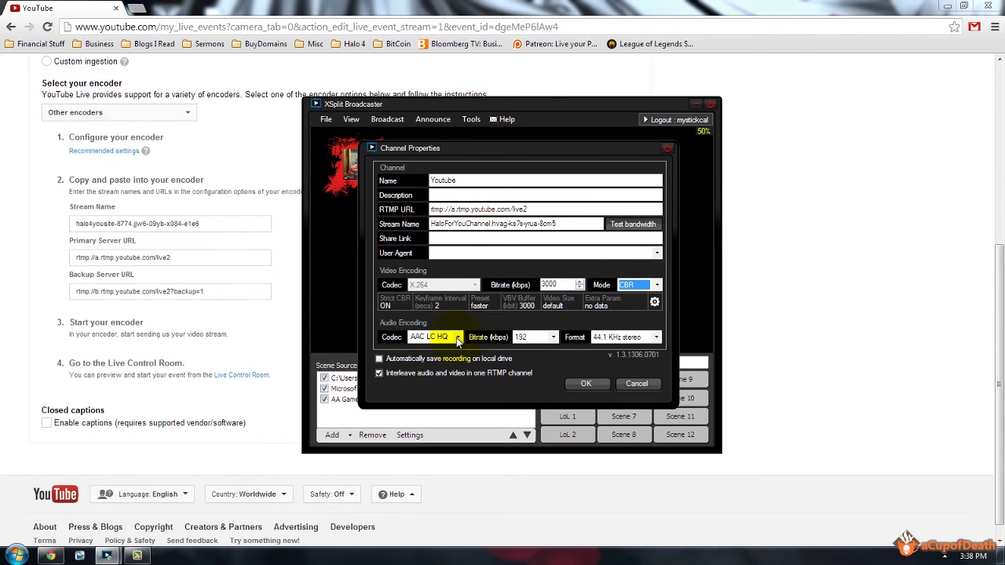
- Keep AAC LC HQ audio at 192 kbps and save the Youtube channel properties
left_click(457, 338)
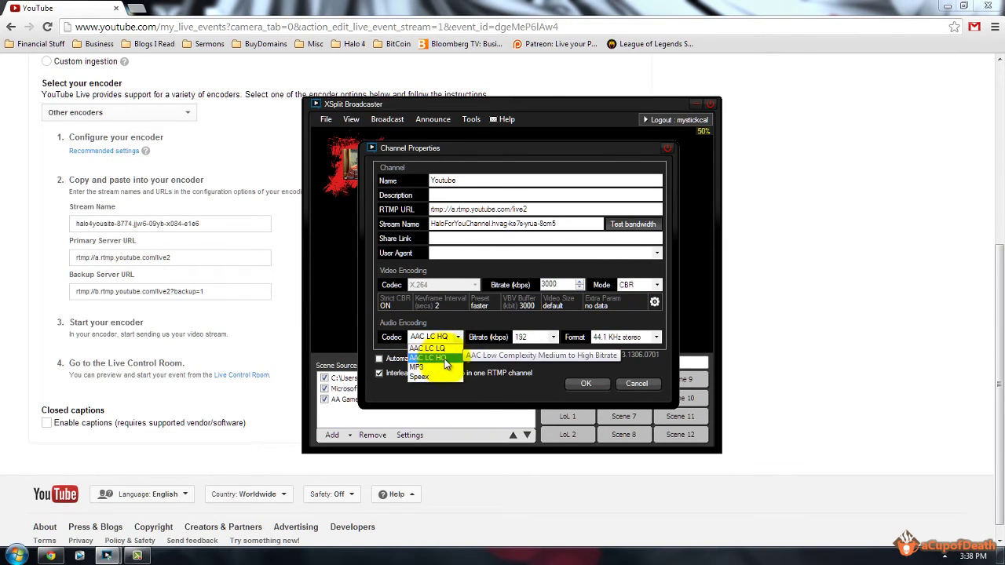
left_click(520, 338)
left_click(541, 339)
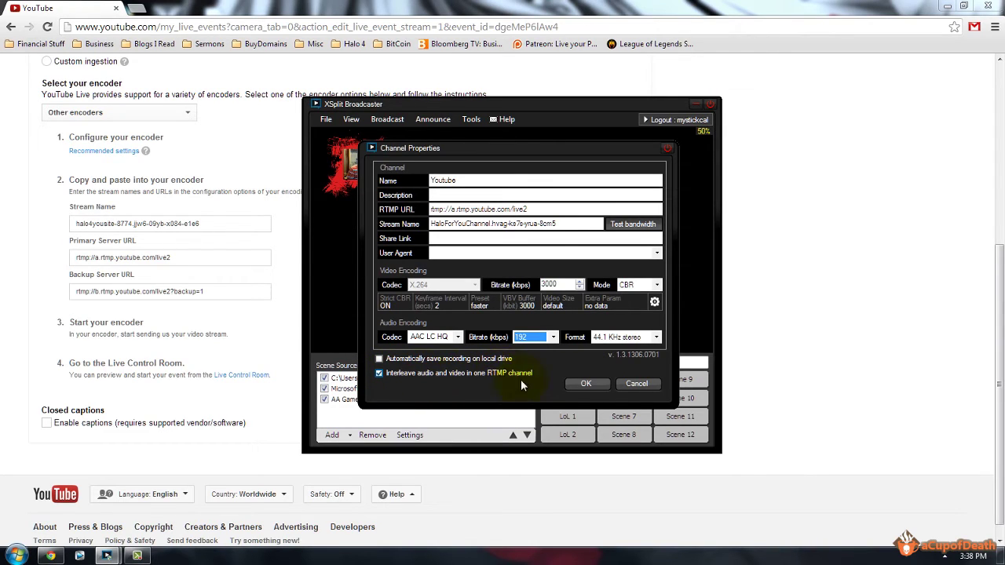
left_click(581, 384)
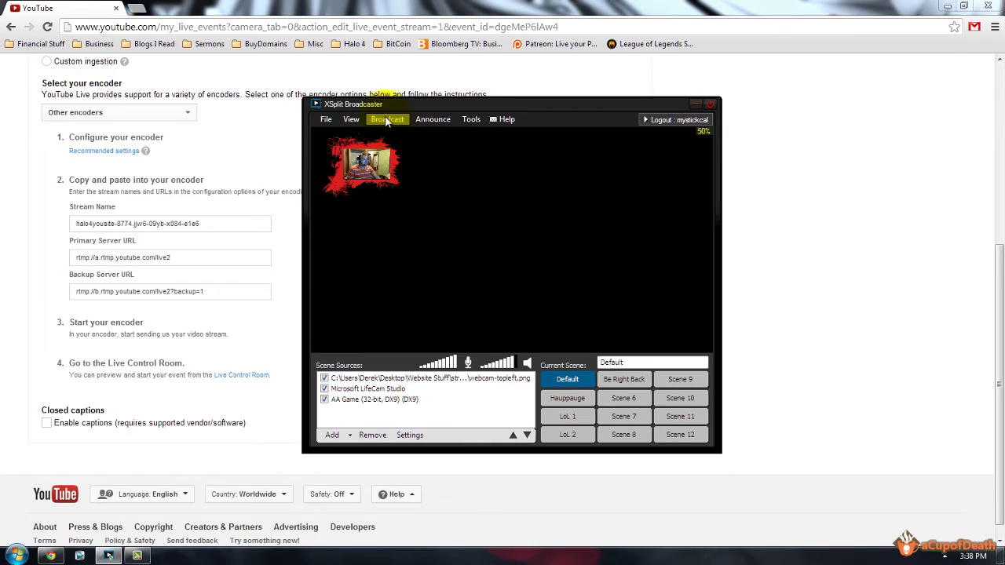
- Check the Hotkeys tab in Tools > General settings, then reopen the broadcast channel list
left_click(387, 119)
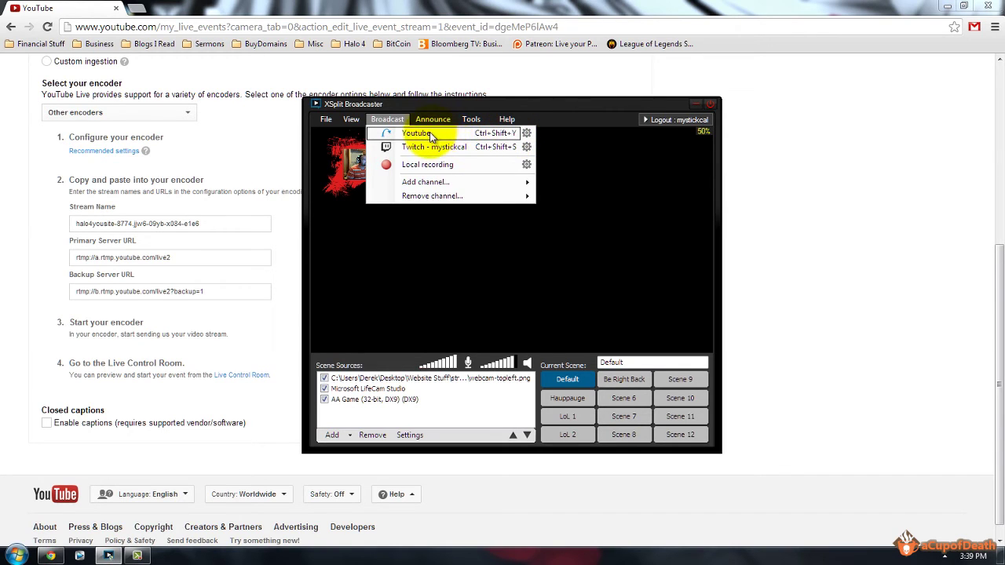
left_click(470, 119)
left_click(469, 119)
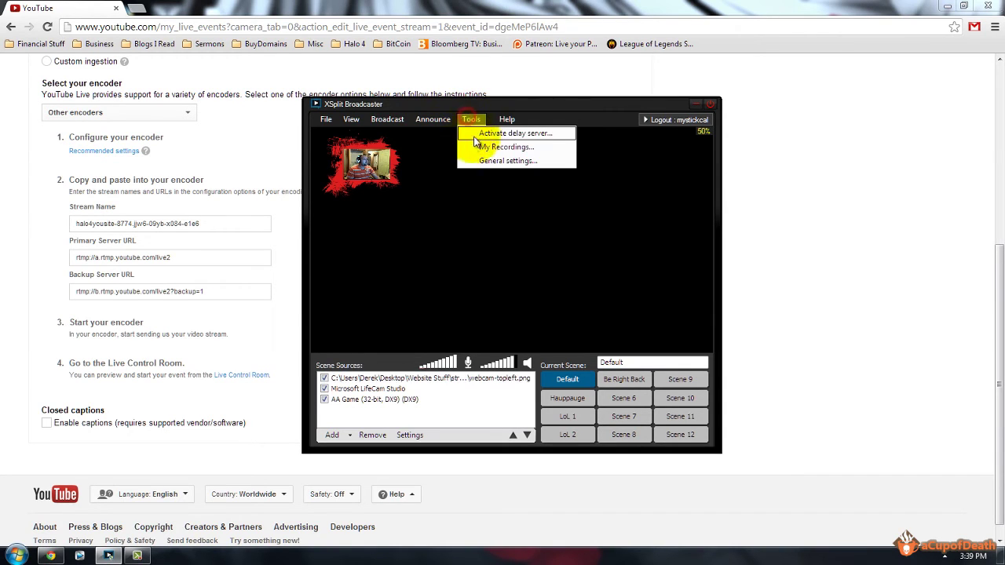
left_click(485, 162)
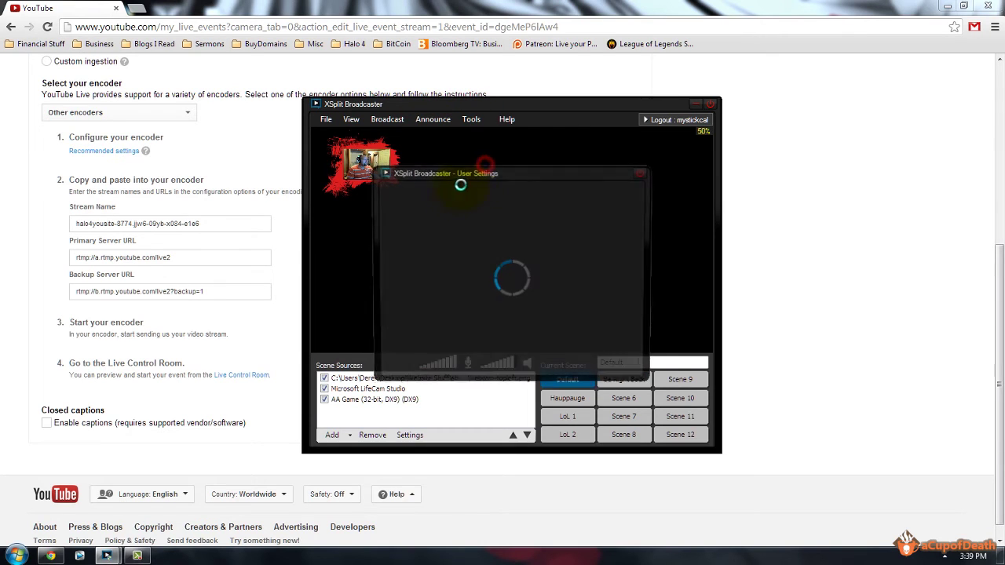
left_click(497, 191)
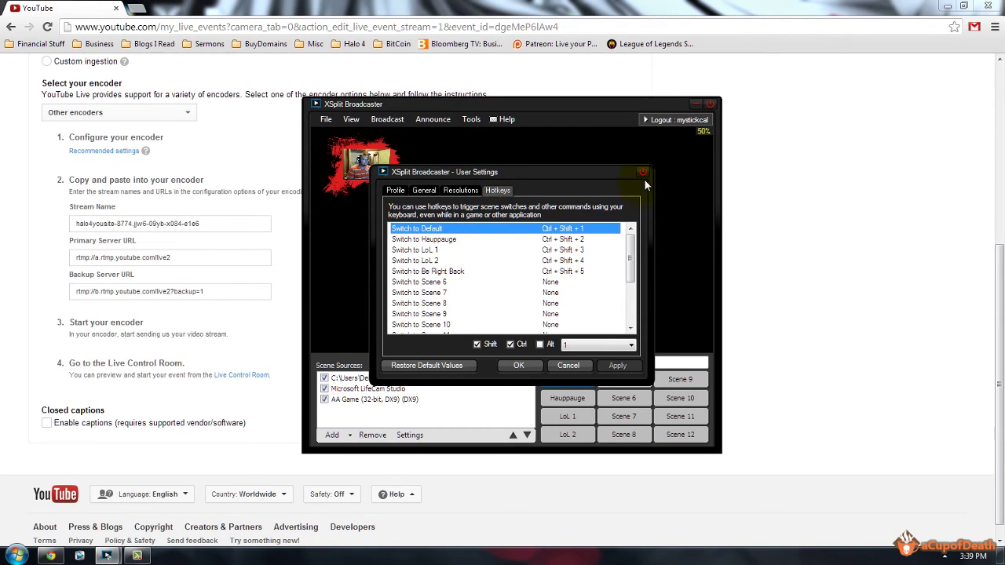
left_click(640, 172)
left_click(387, 119)
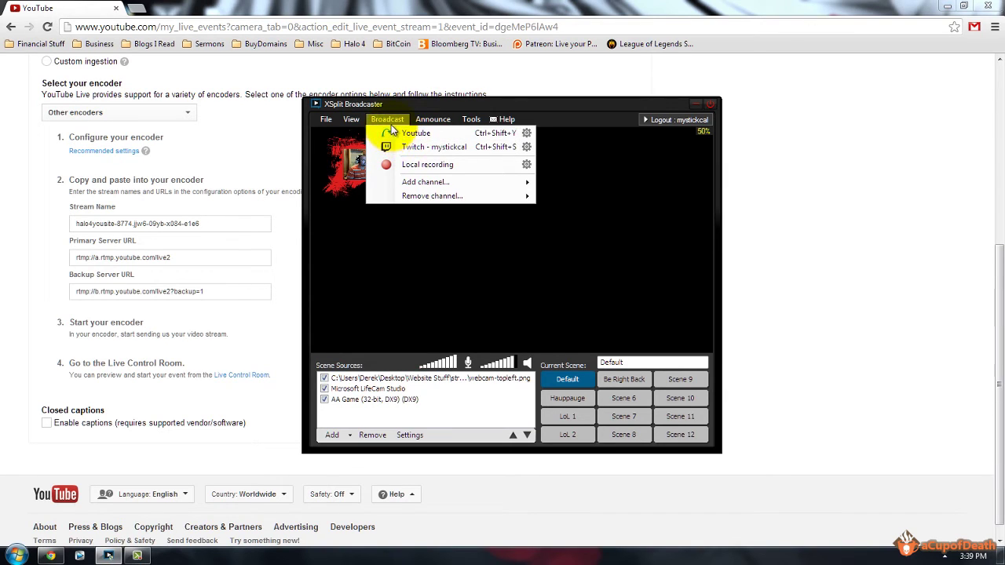
- Start streaming live to the Youtube channel from XSplit's Broadcast menu
left_click(240, 198)
left_click(373, 161)
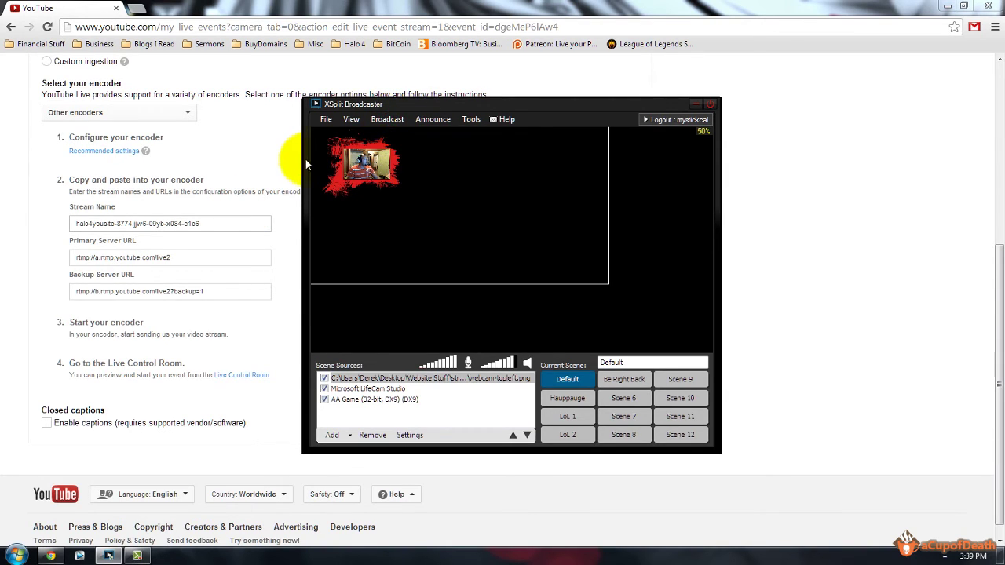
left_click(392, 120)
left_click(397, 135)
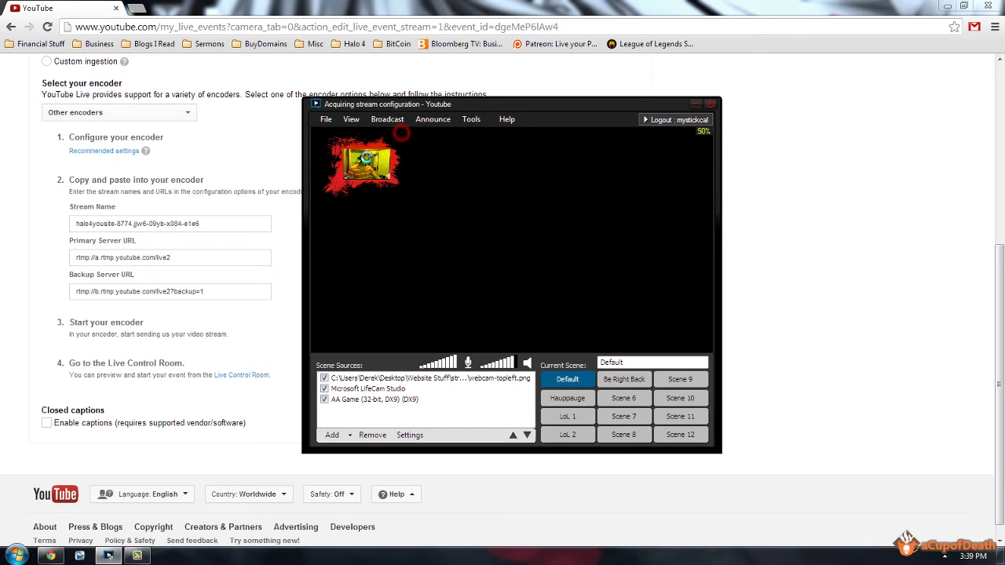
- Switch to the YouTube event page and scroll up past the 'Event successfully saved' banner
left_click(828, 250)
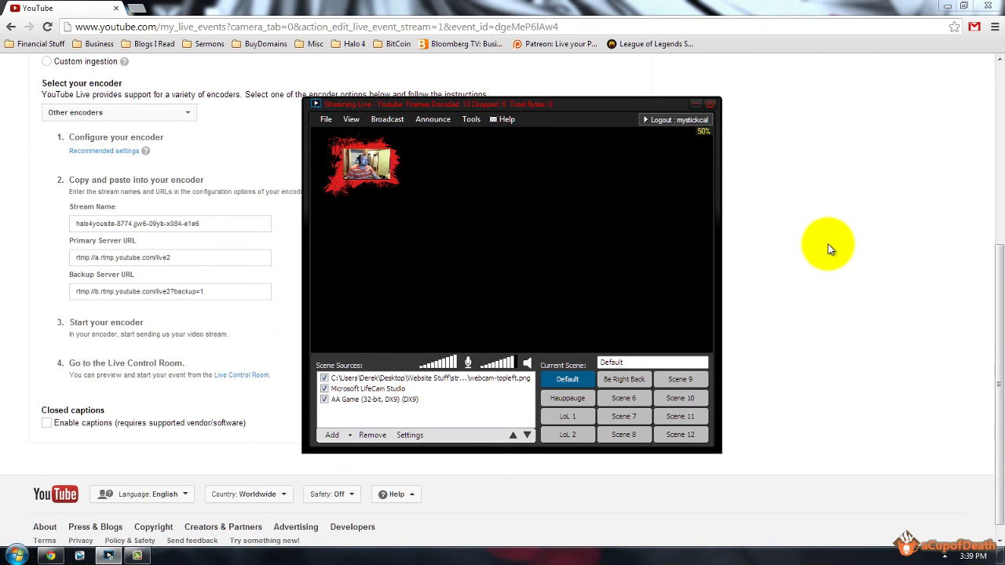
left_click(828, 250)
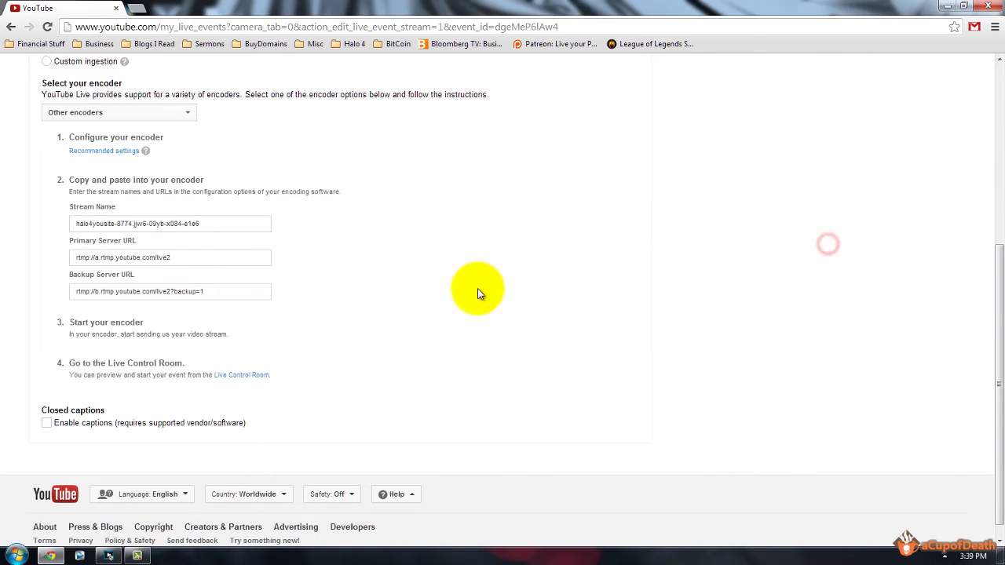
scroll(477, 288, "up", 3)
scroll(459, 208, "up", 1)
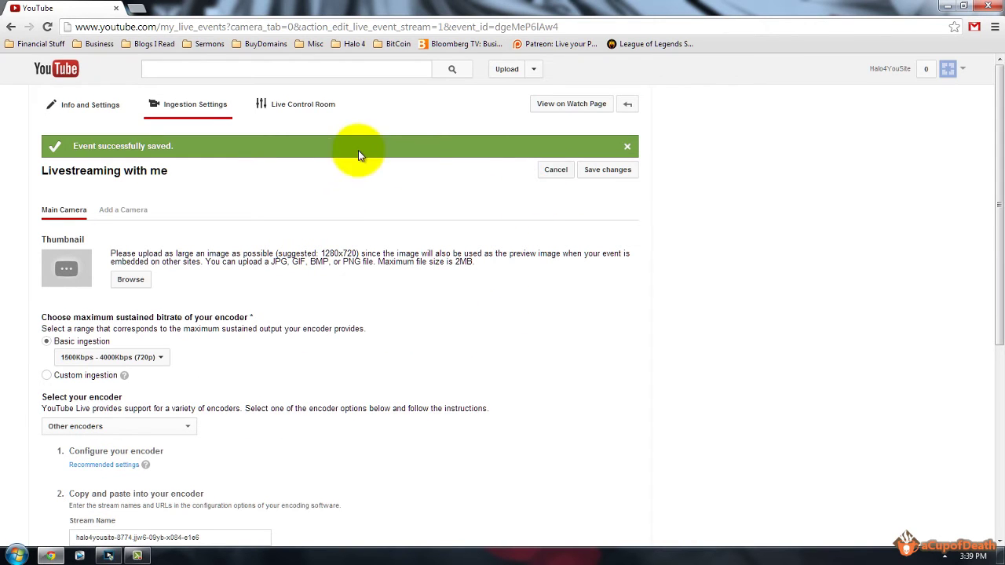
- Return from the YouTube live control room to the event's ingestion settings
left_click(283, 105)
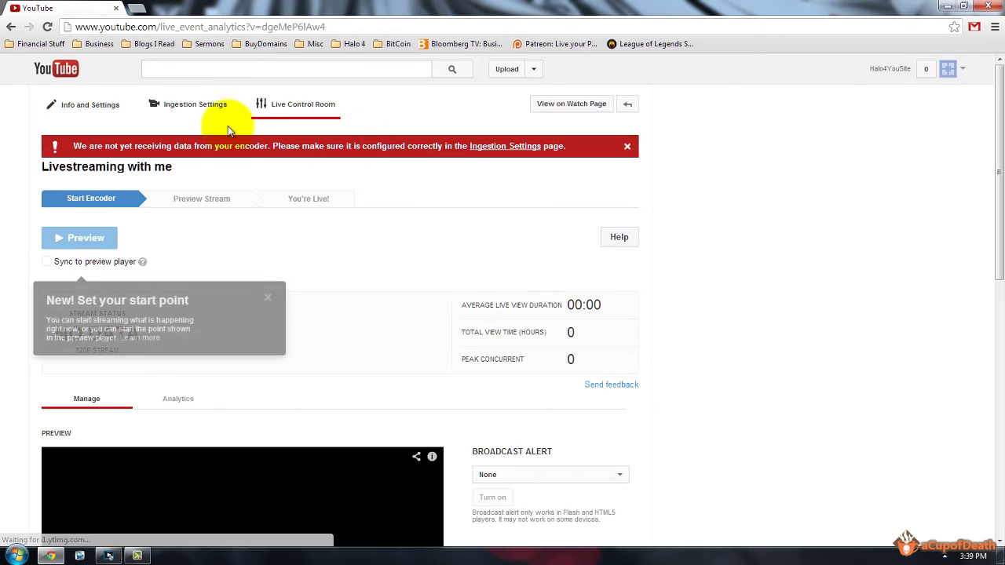
left_click(180, 106)
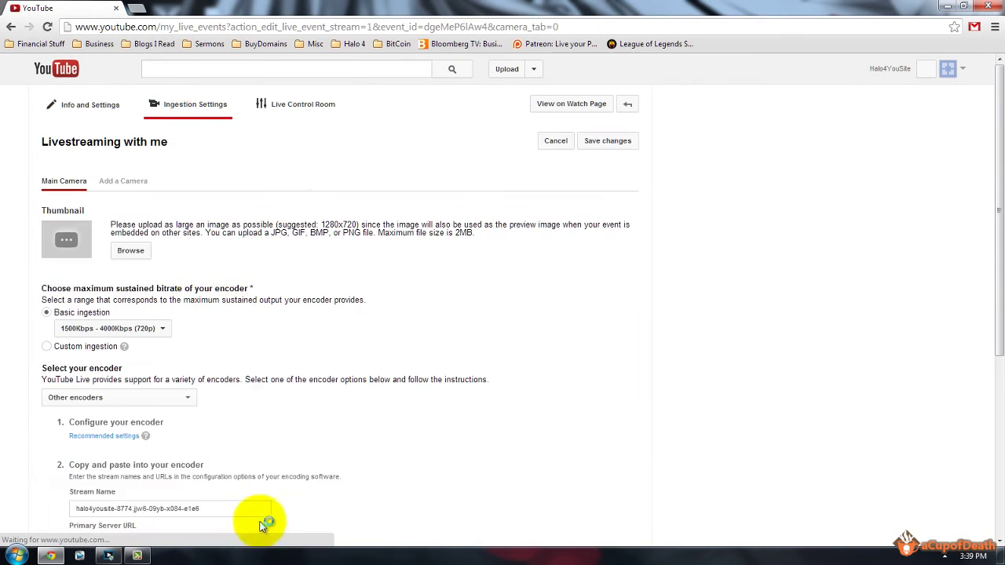
scroll(263, 525, "down", 3)
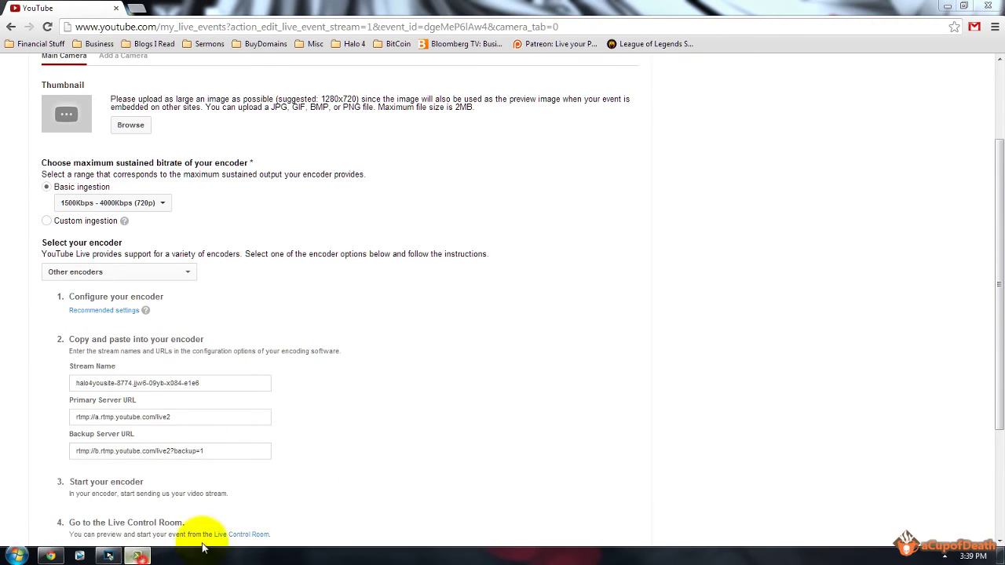
- Open the YouTube channel properties in XSplit Broadcaster
left_click(108, 555)
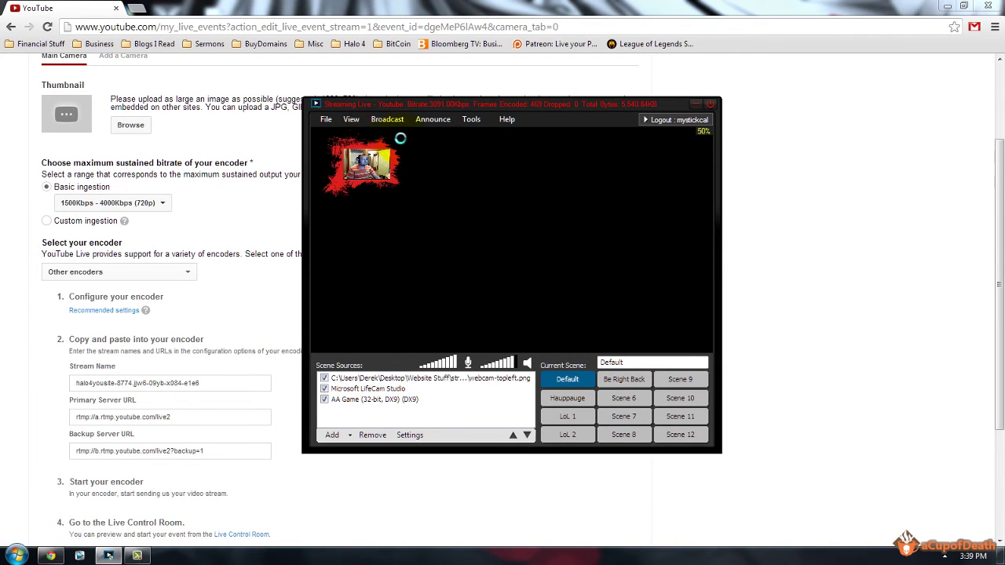
left_click(387, 119)
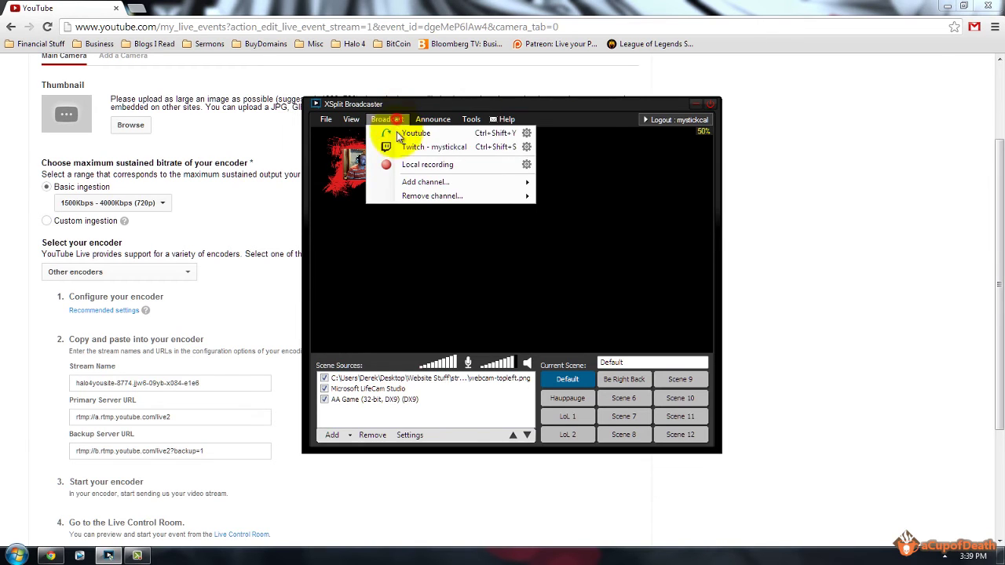
left_click(526, 134)
- Copy the event's stream name from YouTube's ingestion settings
left_click(180, 382)
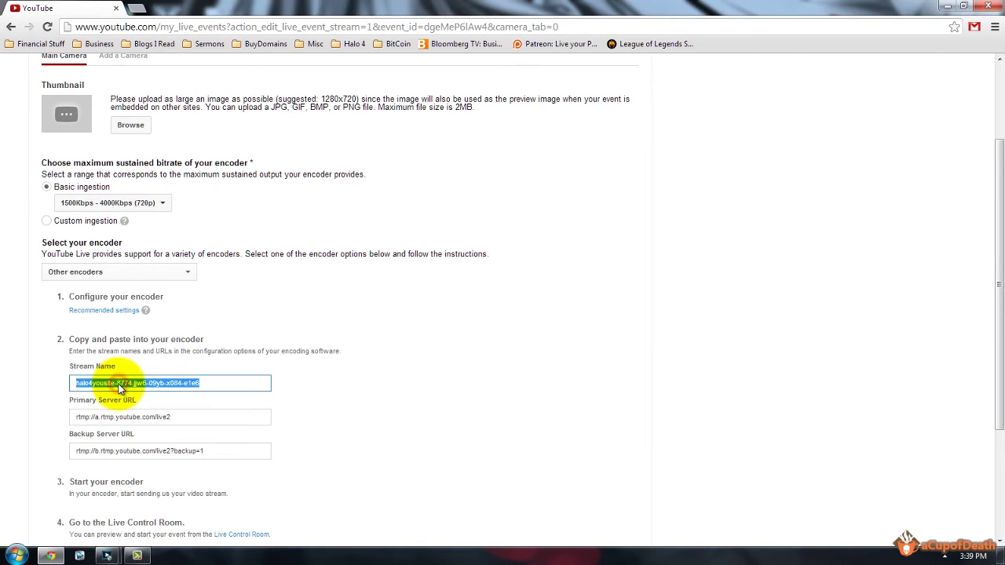
right_click(140, 388)
left_click(140, 238)
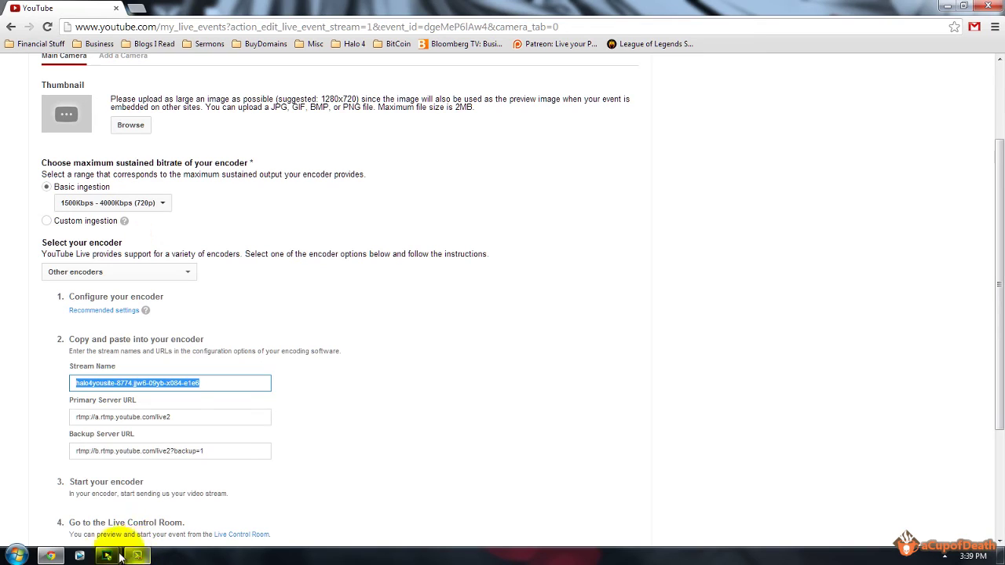
- Replace the YouTube channel's stream name with the event's stream name and save the properties
mouse_move(120, 540)
left_click(217, 494)
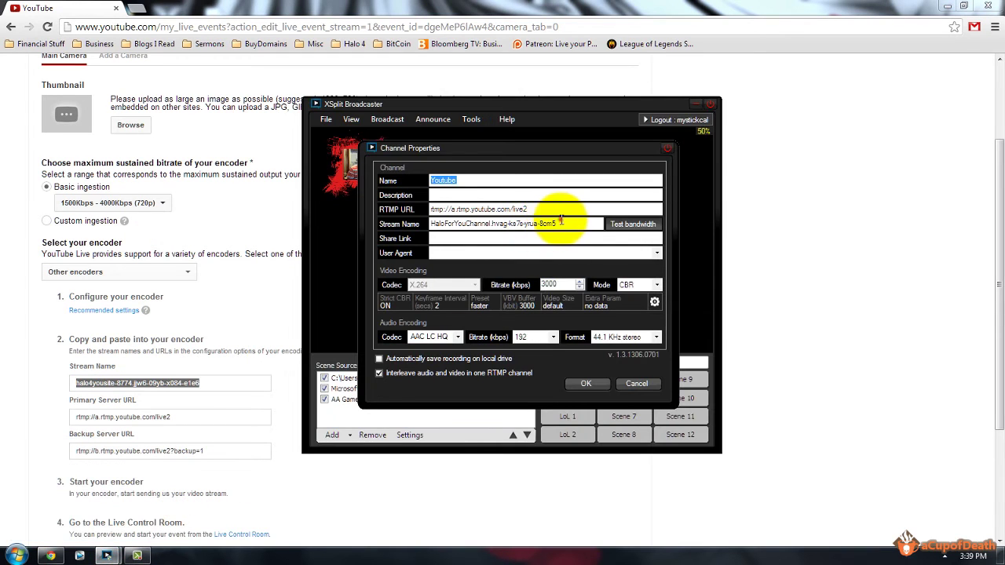
double_click(559, 224)
key("ctrl+v")
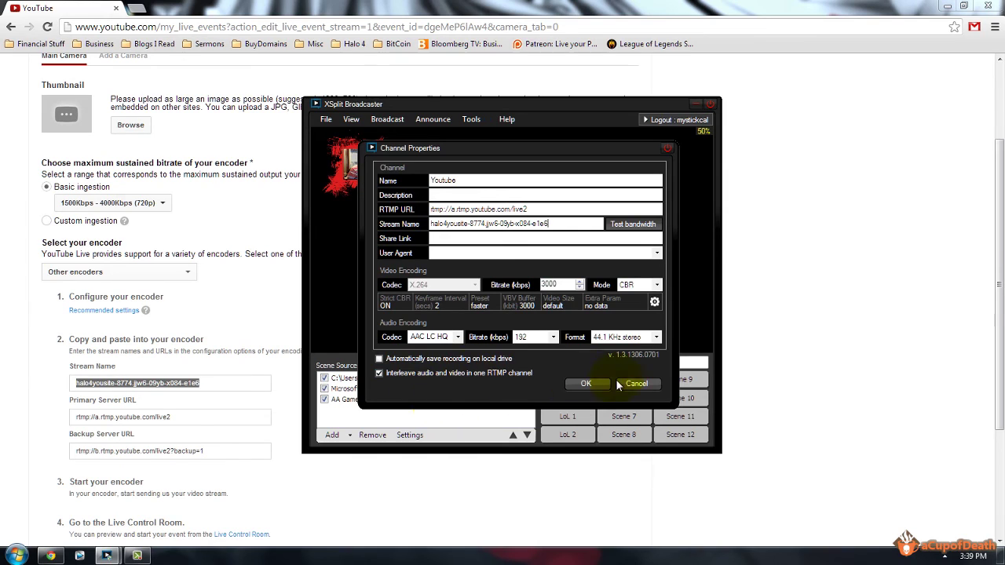
left_click(582, 385)
- Start broadcasting to the YouTube channel from XSplit, then return to the YouTube event page
left_click(388, 121)
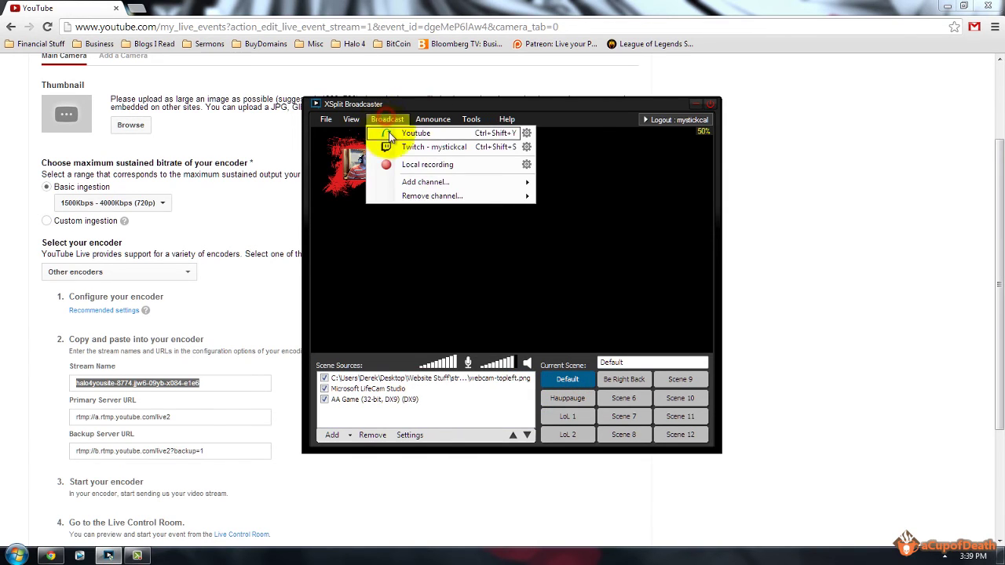
left_click(412, 140)
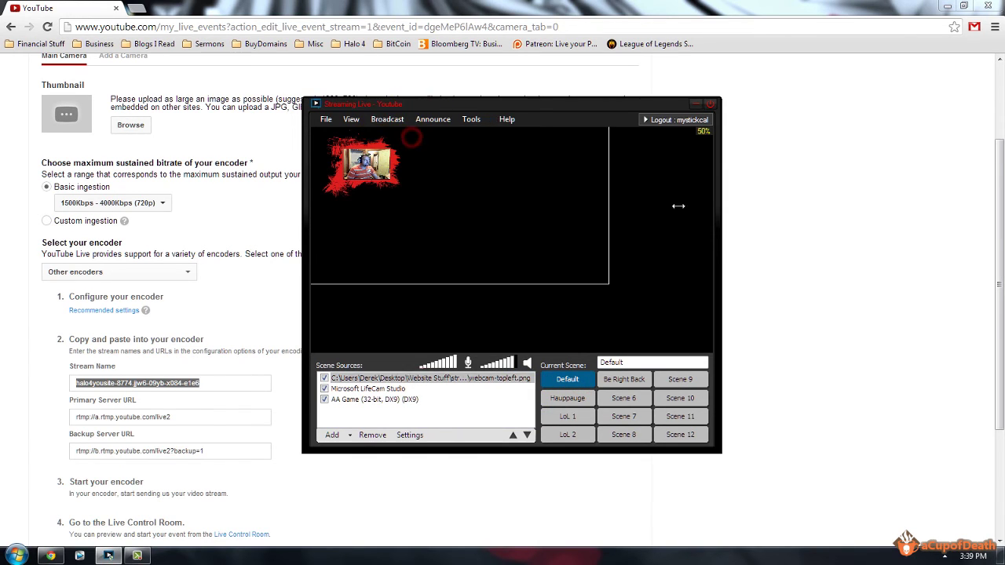
left_click(760, 234)
scroll(616, 258, "up", 2)
- In the Live Control Room, dismiss the beta notice and start the event preview, reaching GOOD 720p status
left_click(297, 104)
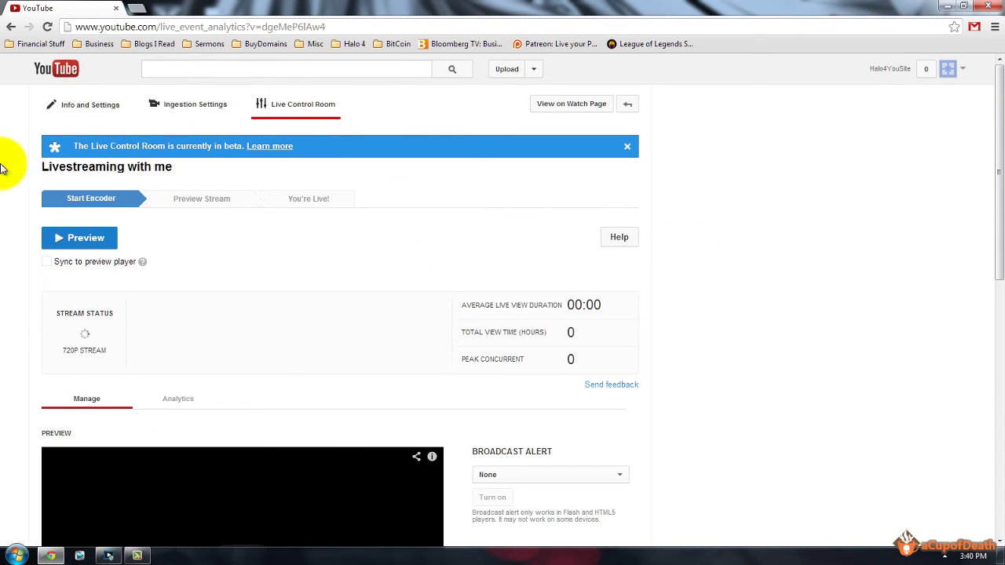
left_click(632, 148)
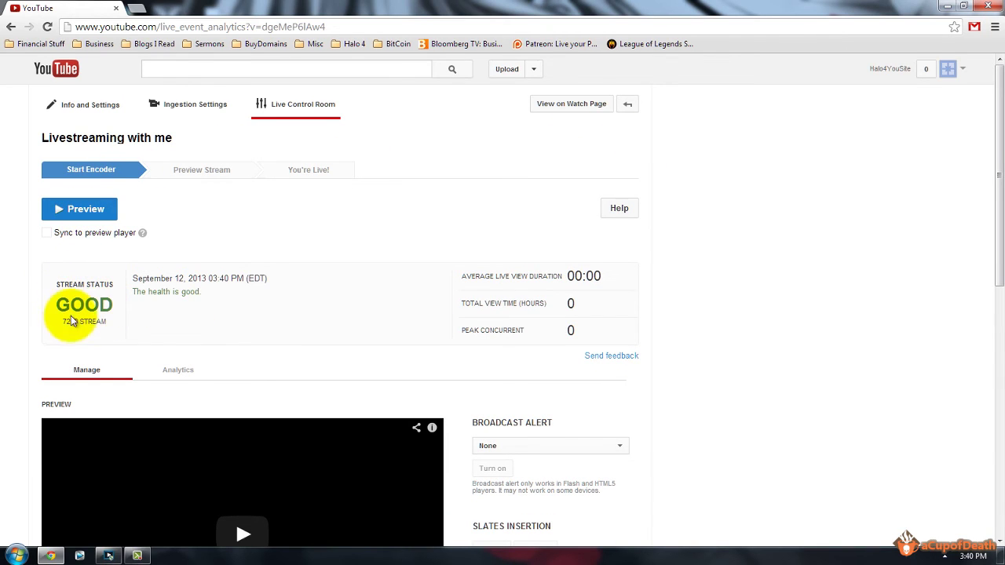
left_click(49, 209)
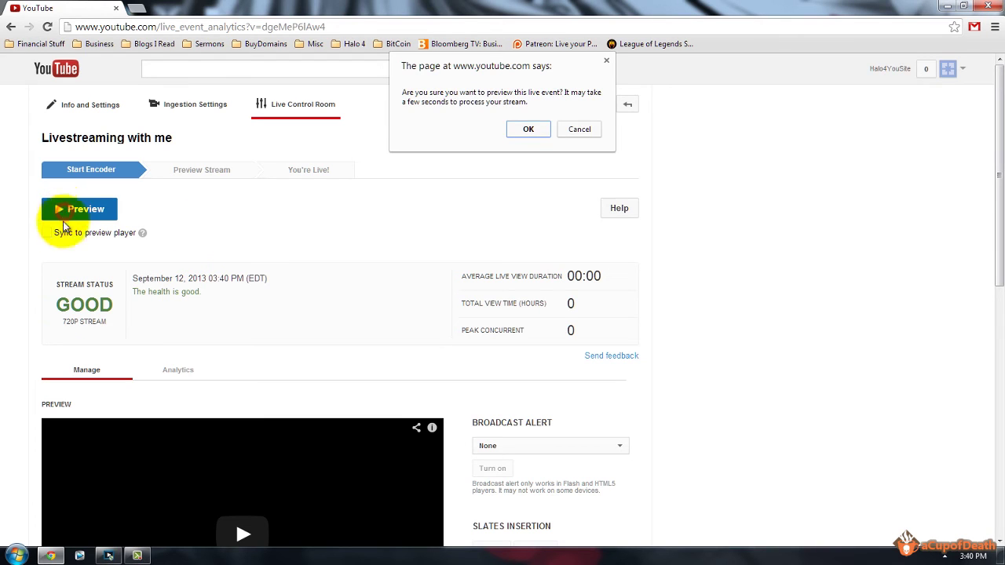
left_click(524, 128)
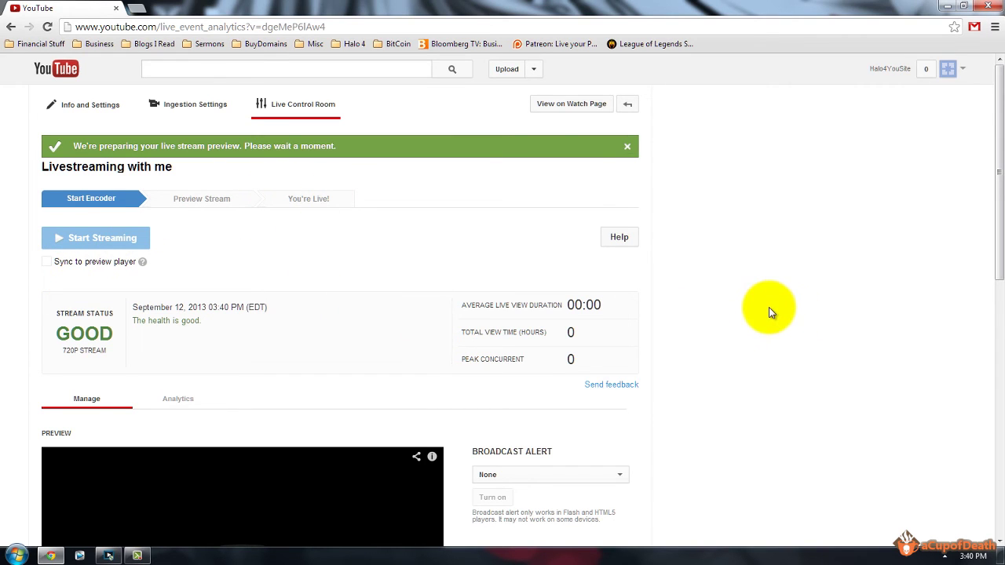
scroll(769, 307, "down", 2)
scroll(767, 310, "up", 2)
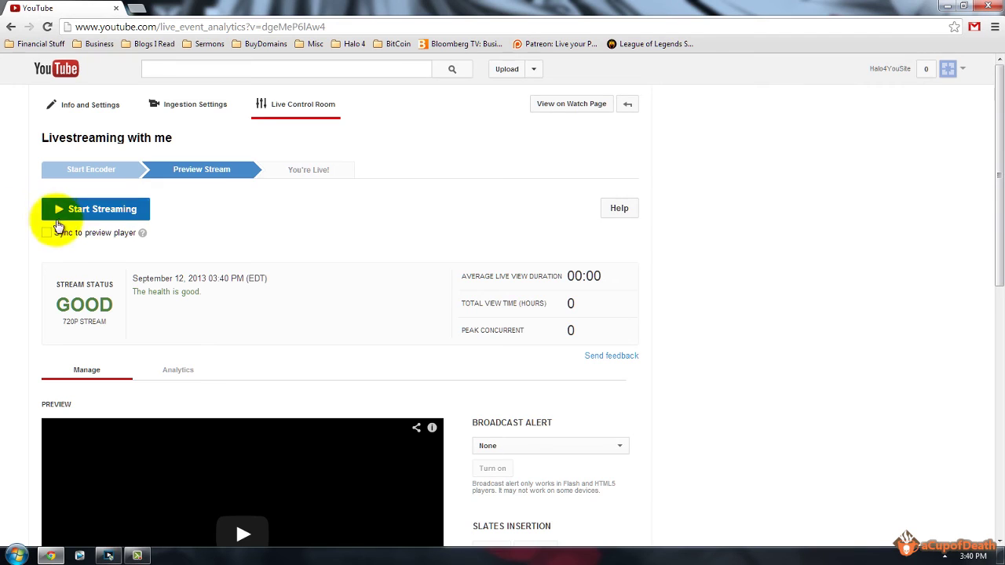
- Take the event live, check the running timer and GOOD 720p health, then bring XSplit forward
left_click(117, 223)
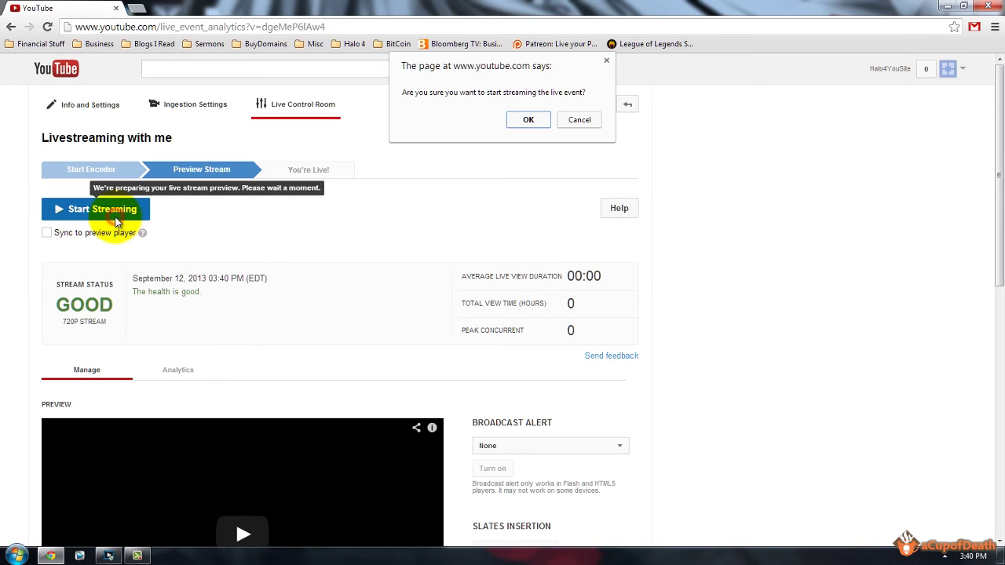
left_click(526, 119)
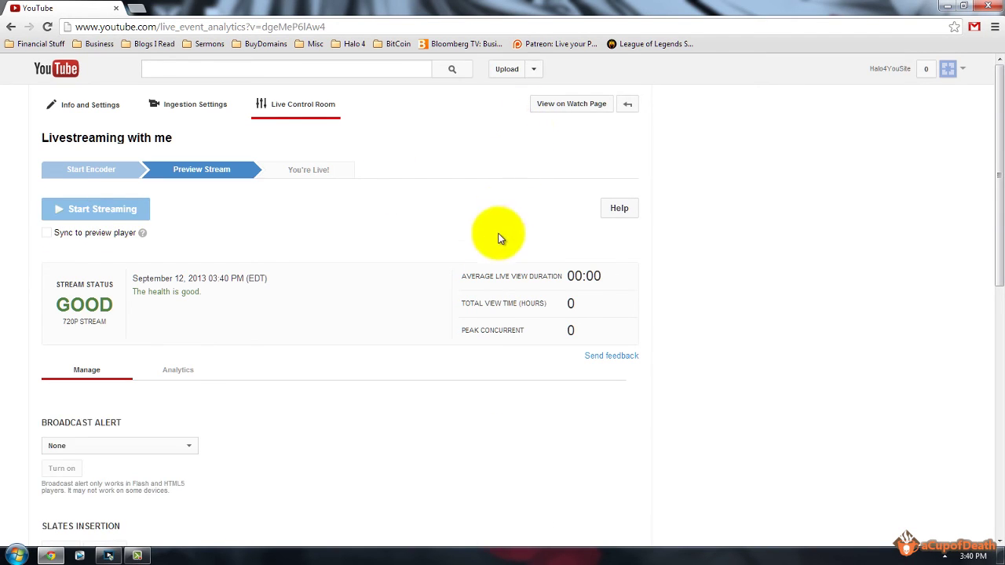
scroll(321, 287, "down", 4)
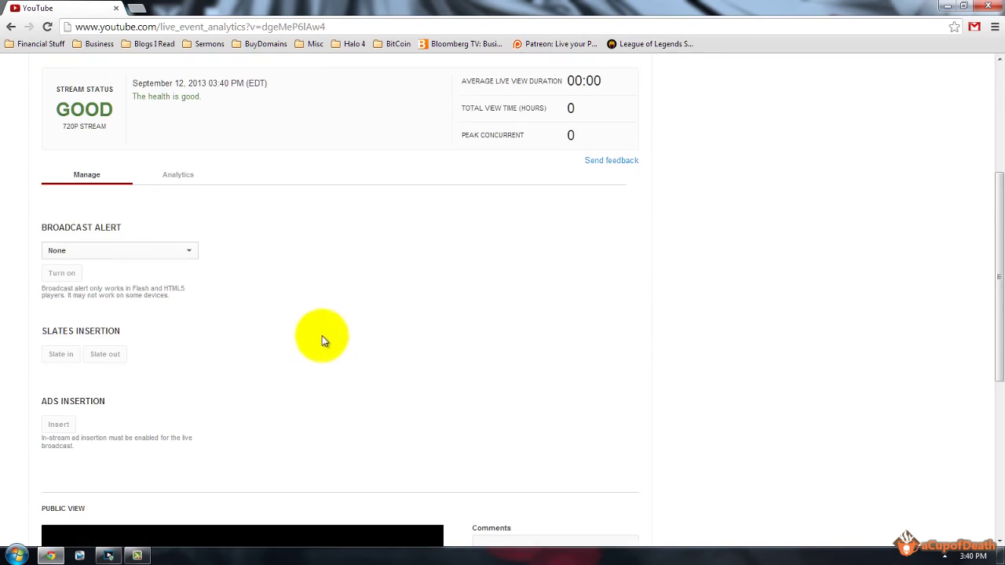
scroll(357, 326, "down", 3)
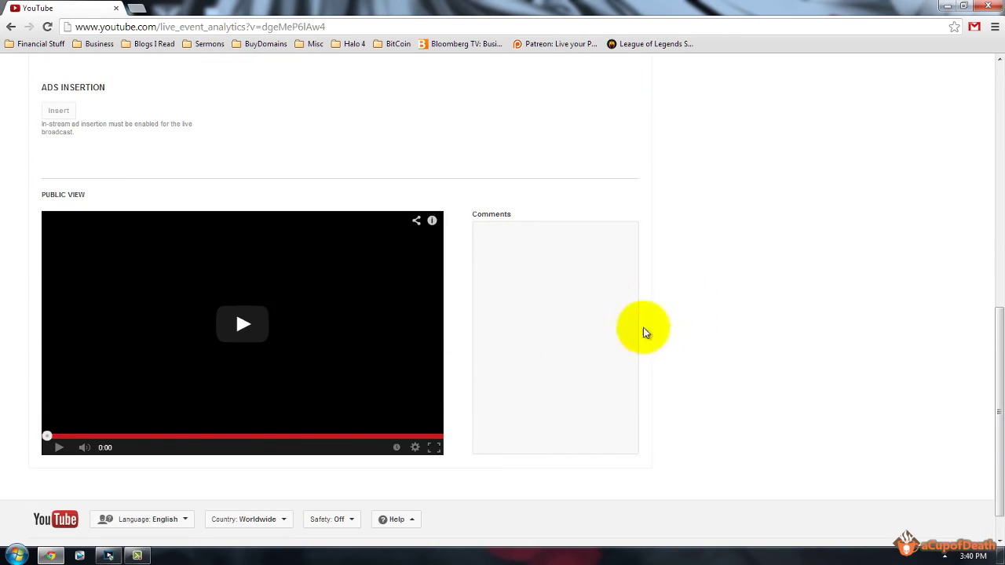
scroll(541, 335, "up", 1)
scroll(541, 335, "up", 6)
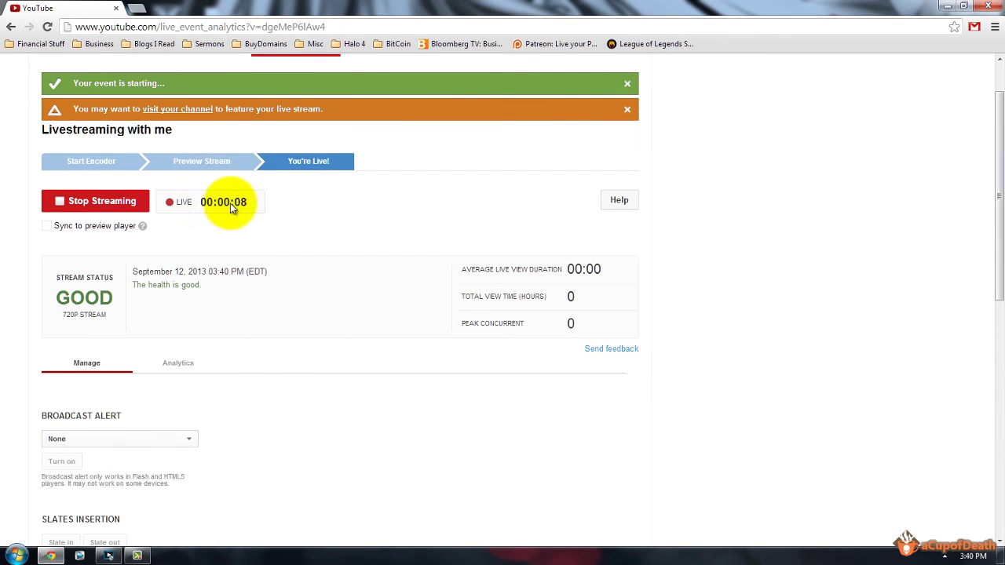
scroll(684, 346, "down", 5)
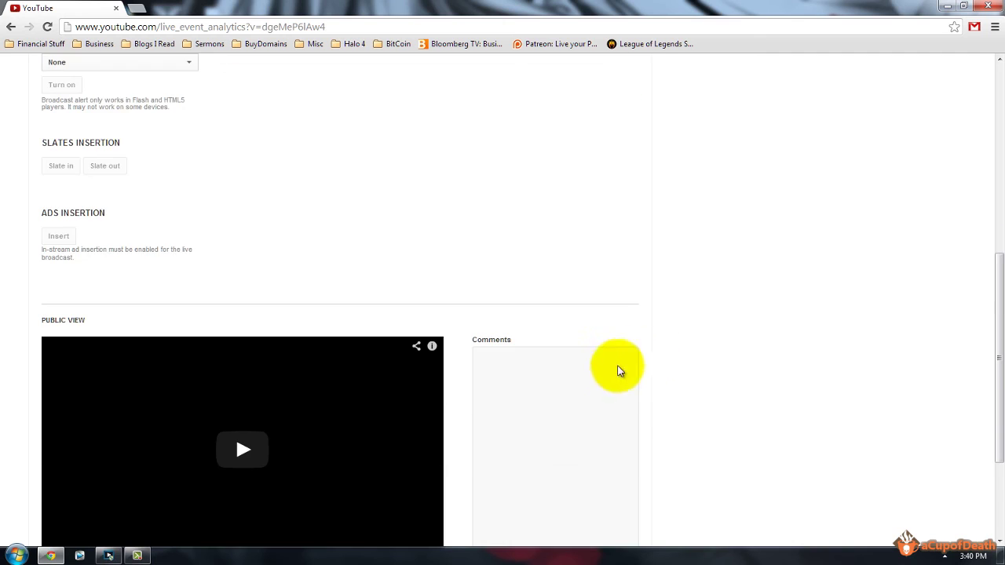
scroll(597, 376, "down", 2)
scroll(534, 381, "up", 4)
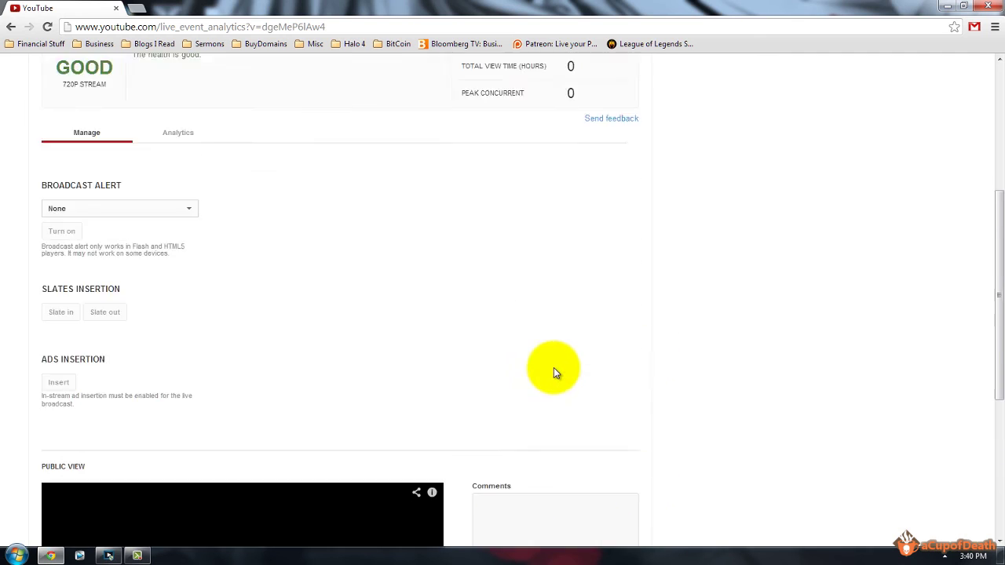
scroll(553, 368, "up", 4)
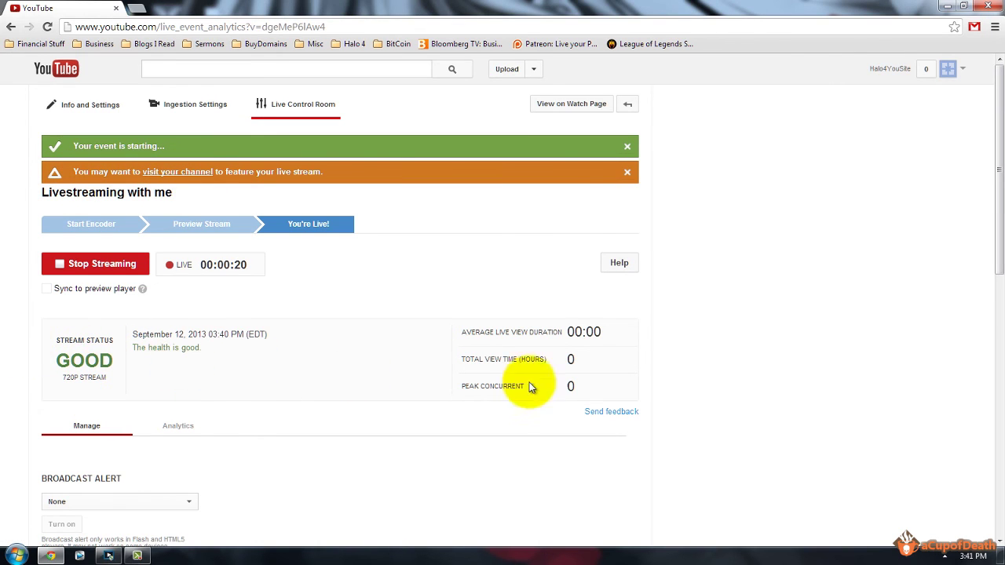
scroll(495, 389, "down", 1)
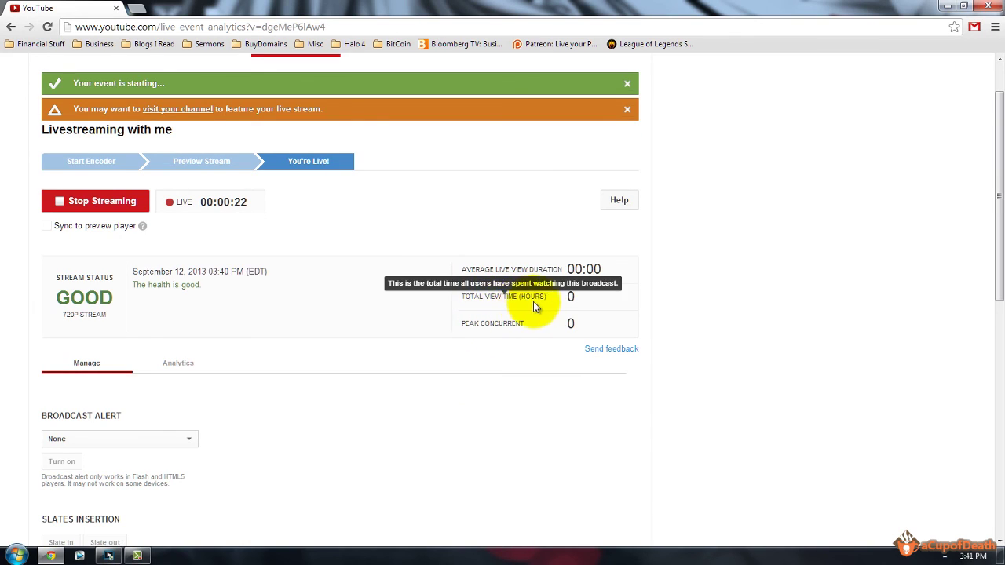
scroll(471, 322, "down", 1)
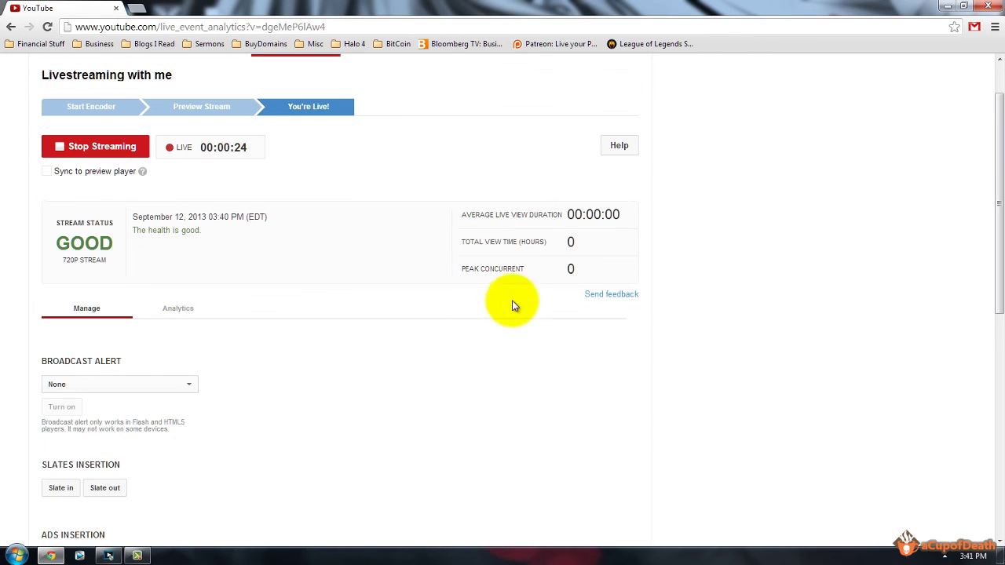
scroll(713, 338, "up", 1)
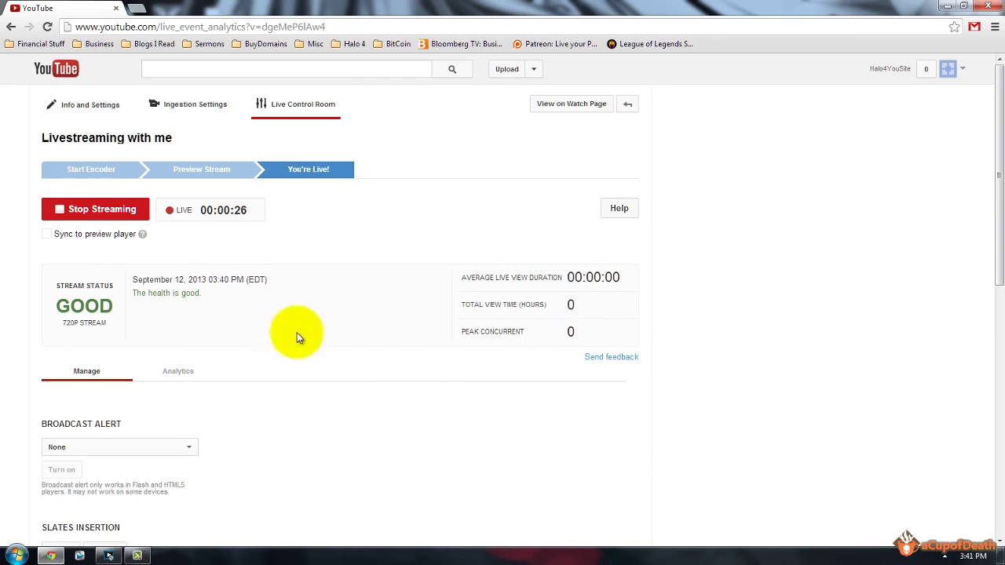
left_click(108, 553)
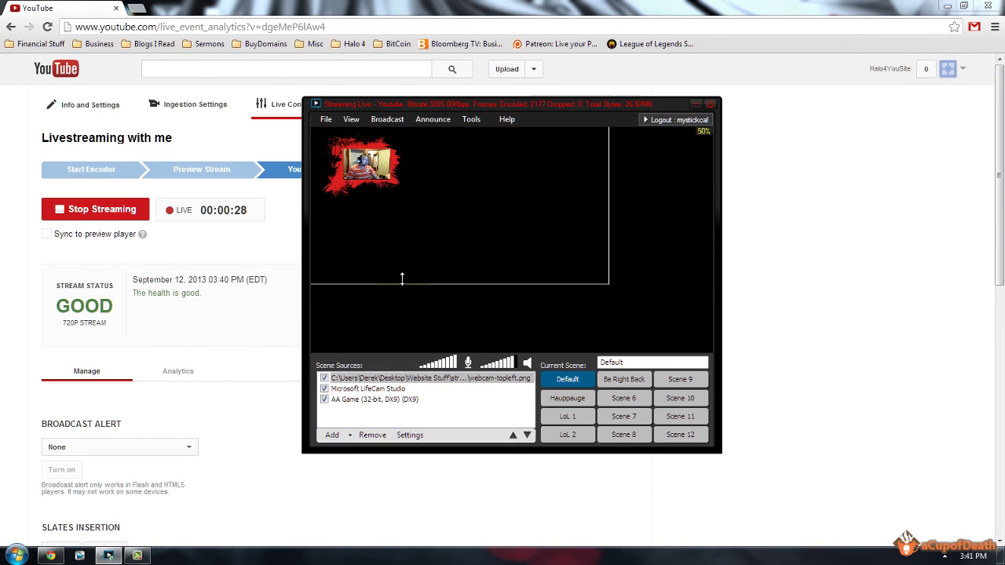